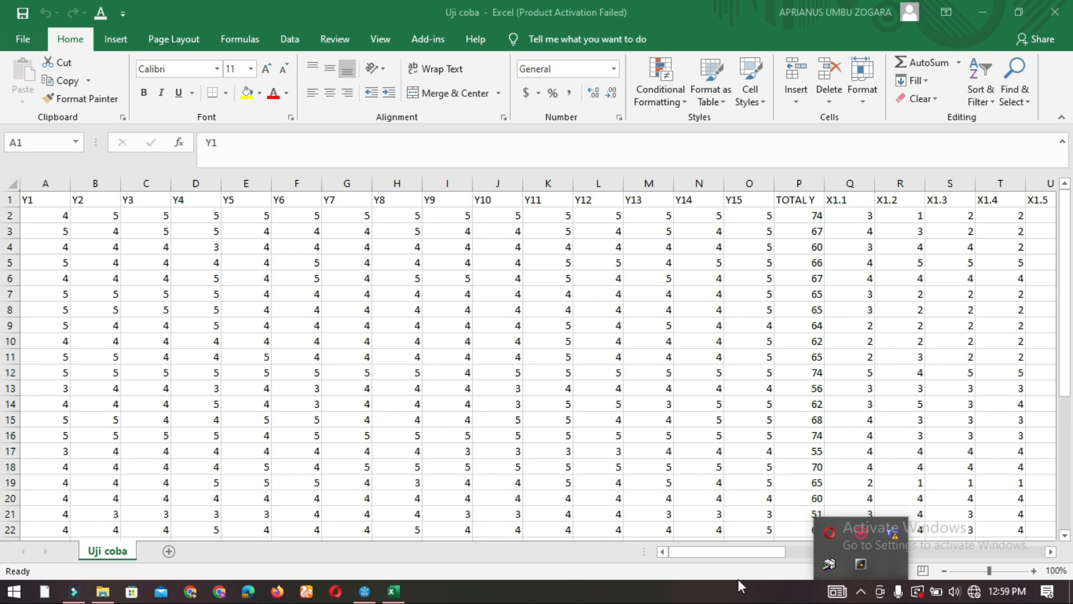
Examine the Uji coba worksheet data, from the Y1 to Y15 and TOTAL Y columns to the X1 item columns and the last row.
click(665, 595)
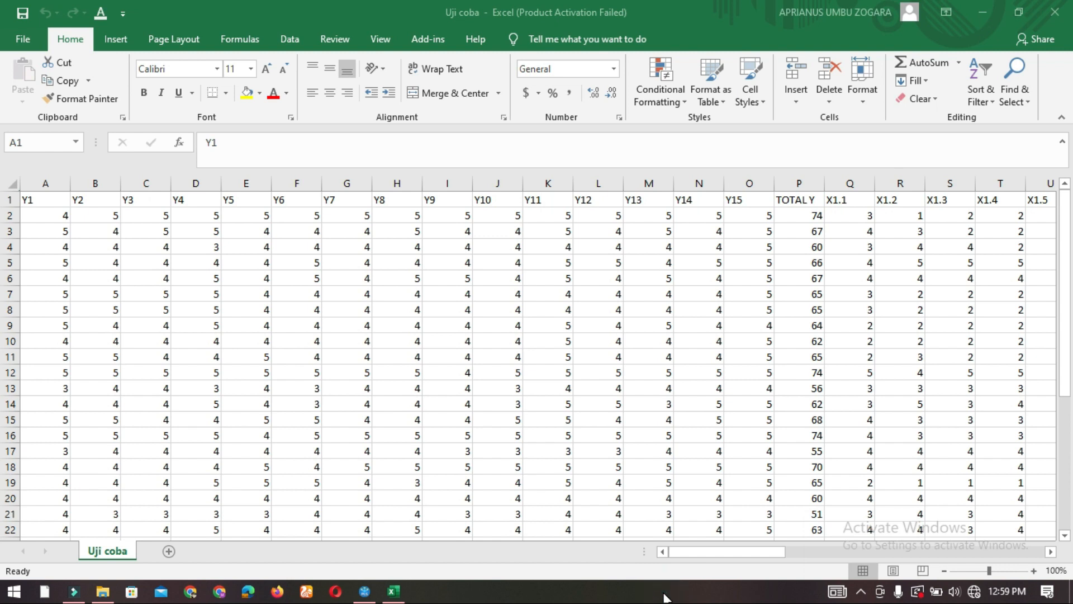
click(715, 551)
drag(750, 555, 687, 572)
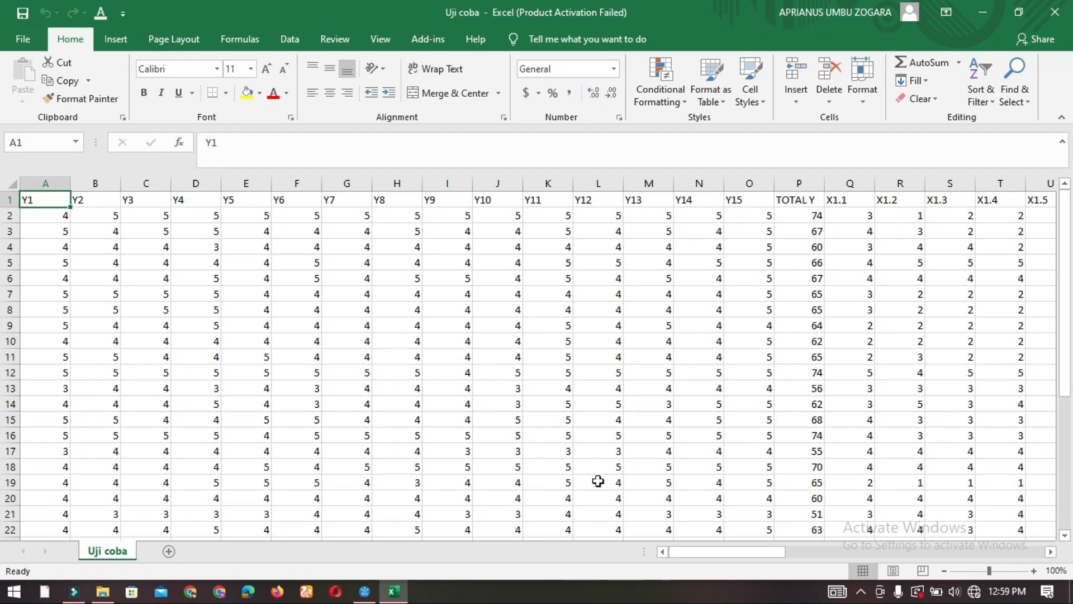
drag(745, 551, 643, 555)
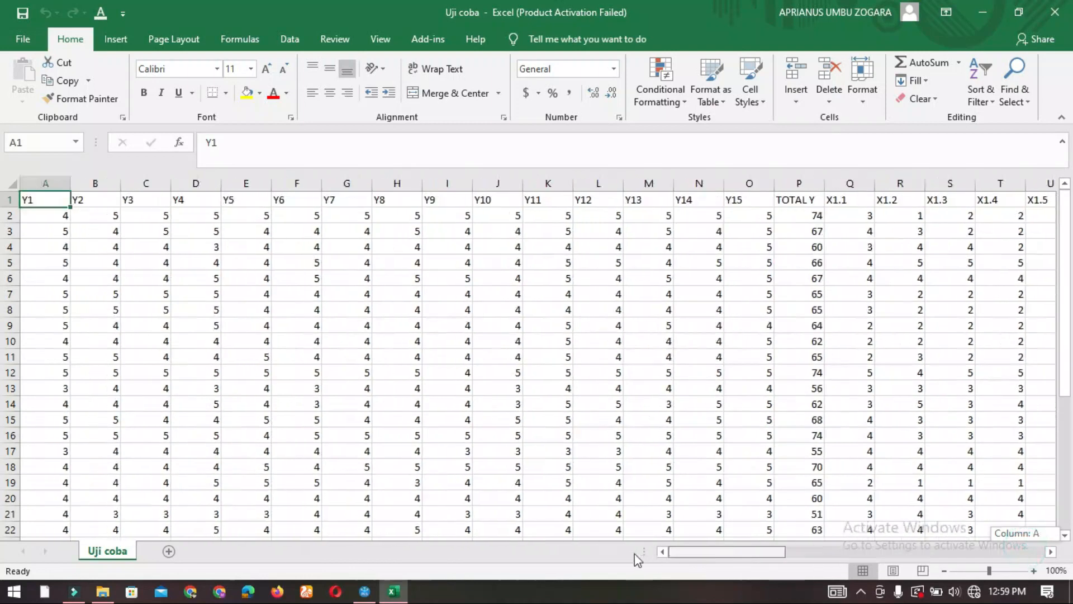
scroll(94, 278, down, 6)
scroll(94, 278, down, 5)
scroll(94, 291, up, 4)
click(59, 422)
scroll(378, 395, up, 7)
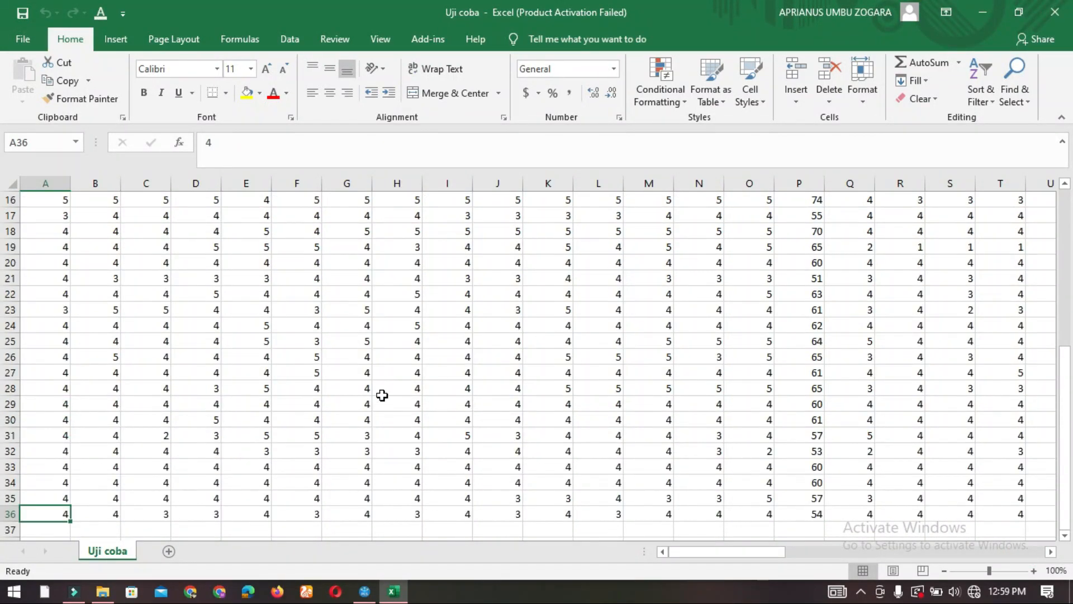
click(210, 259)
drag(68, 221, 757, 310)
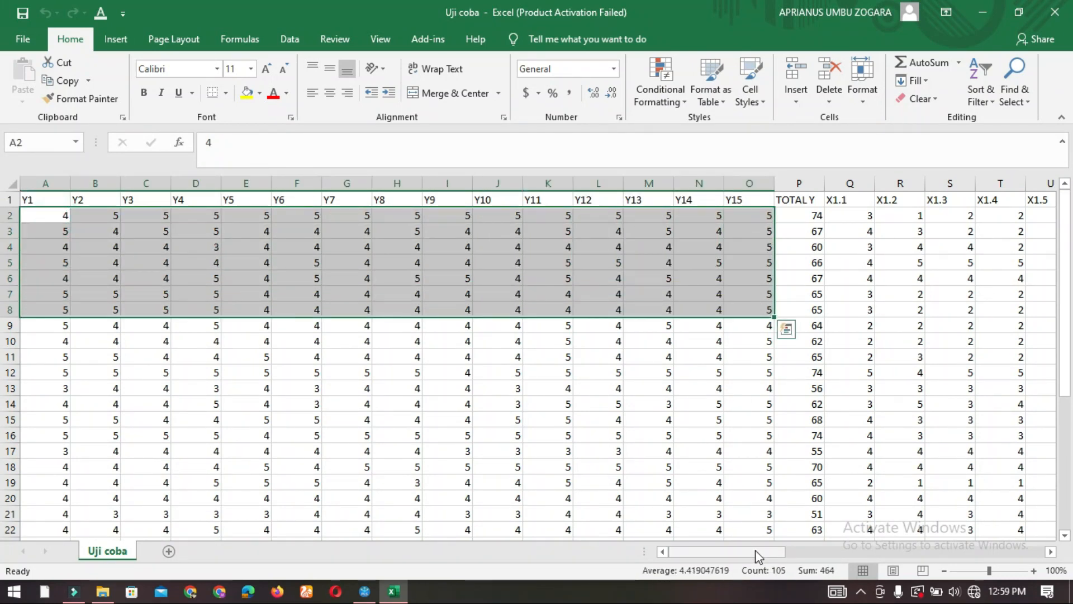
drag(756, 552, 794, 551)
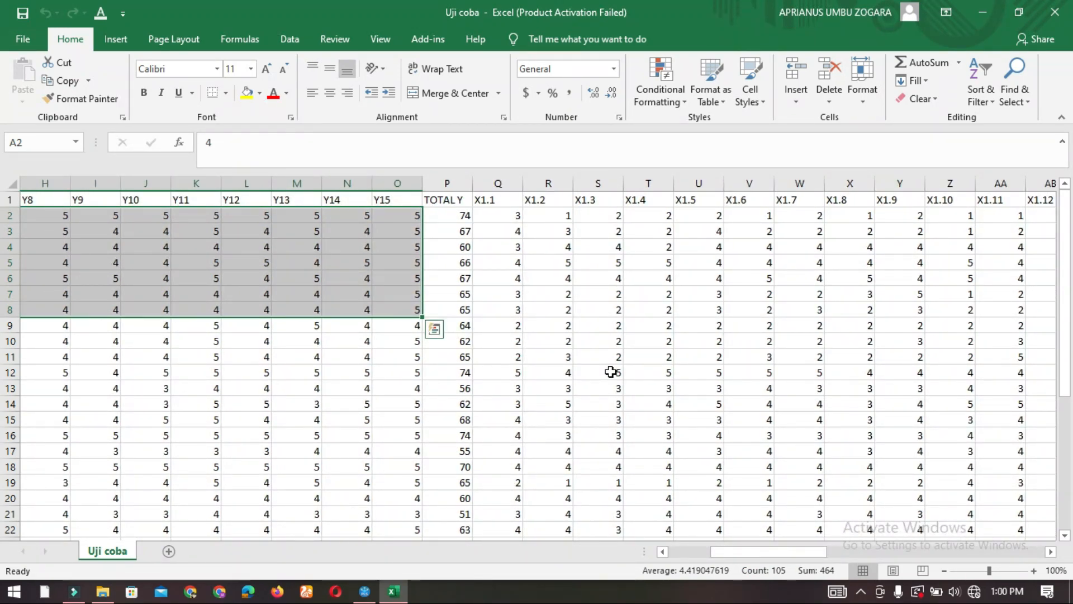
drag(725, 554, 679, 568)
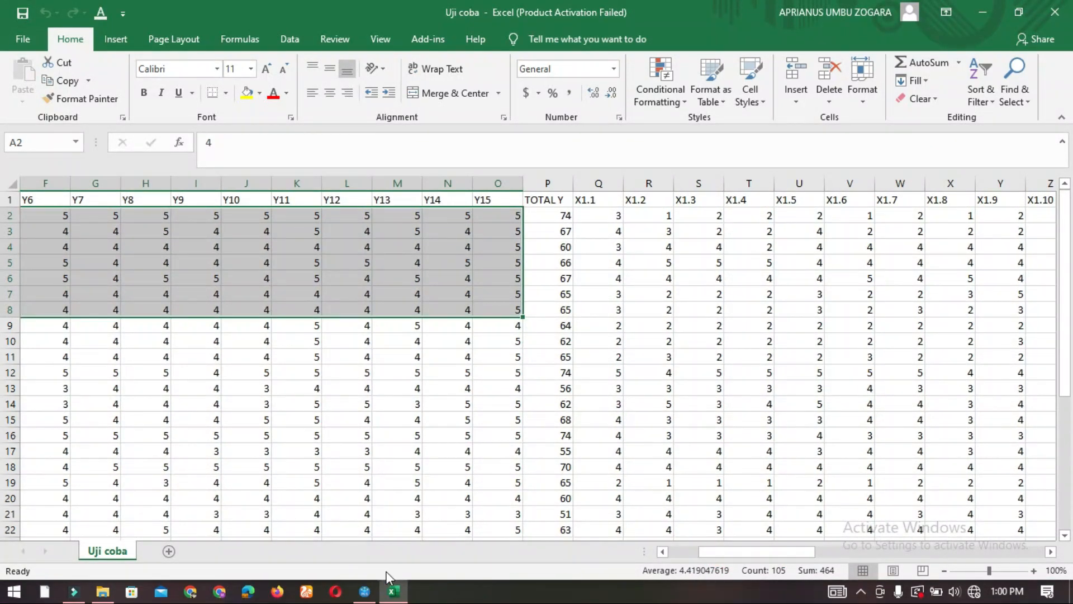
click(364, 592)
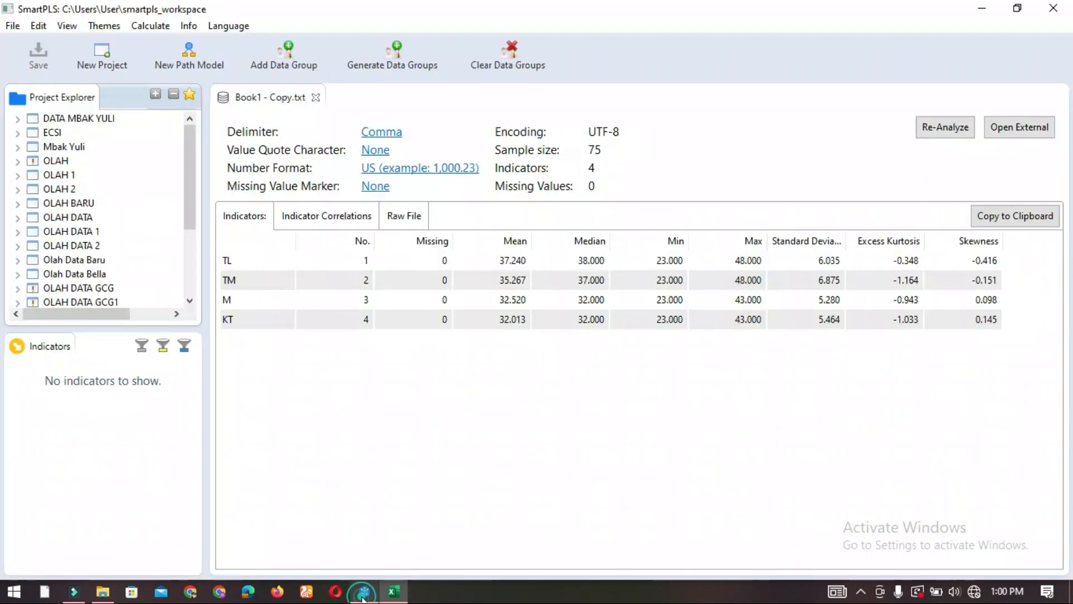
click(394, 593)
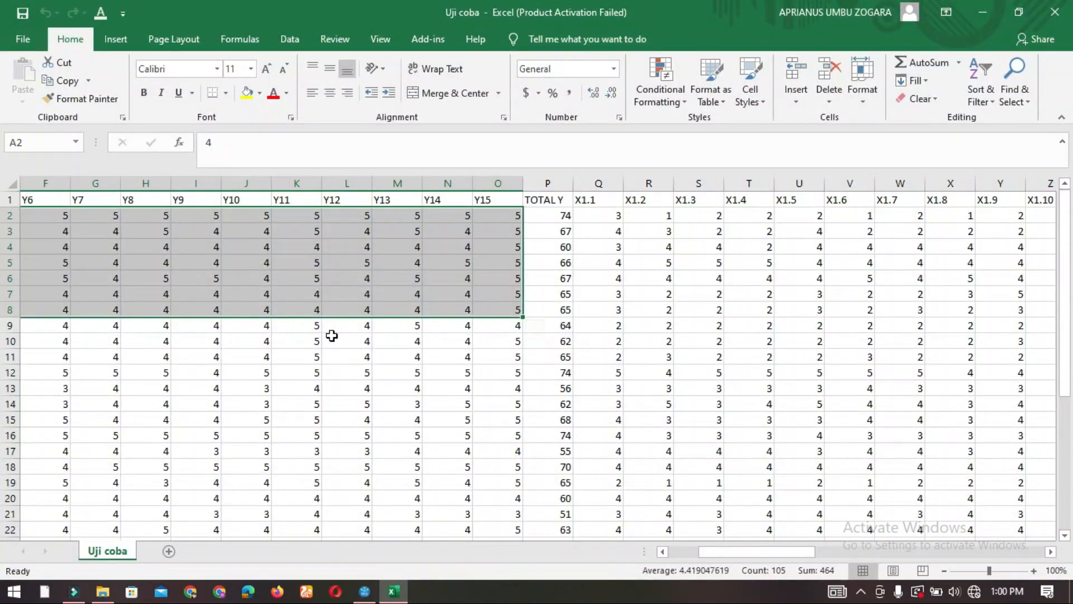
click(338, 358)
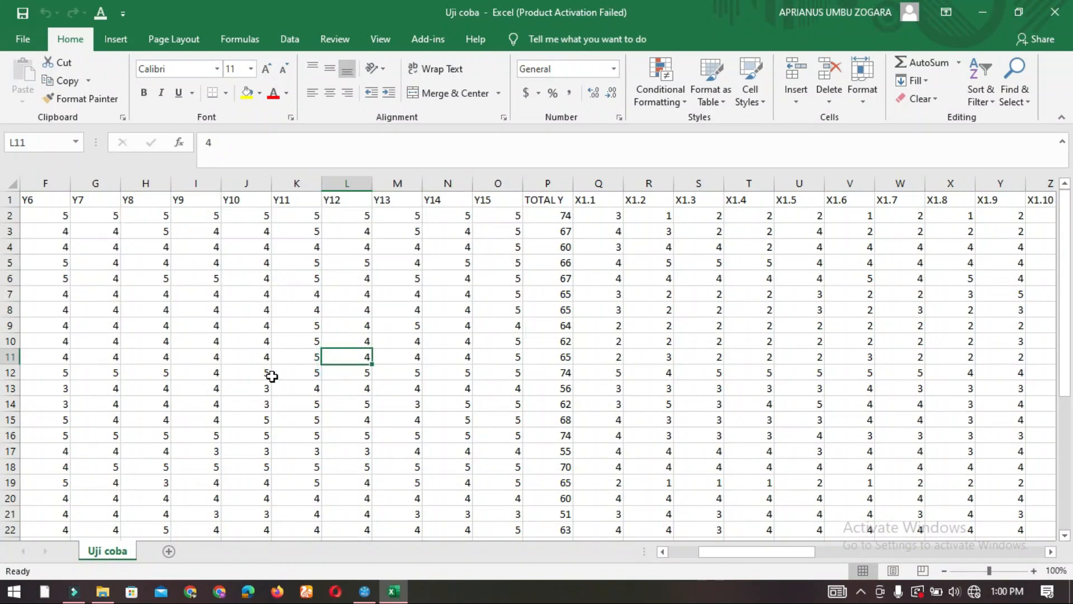
Check the CSV (Comma delimited) file type for saving the Uji coba workbook in Documents, and cancel without saving.
click(25, 44)
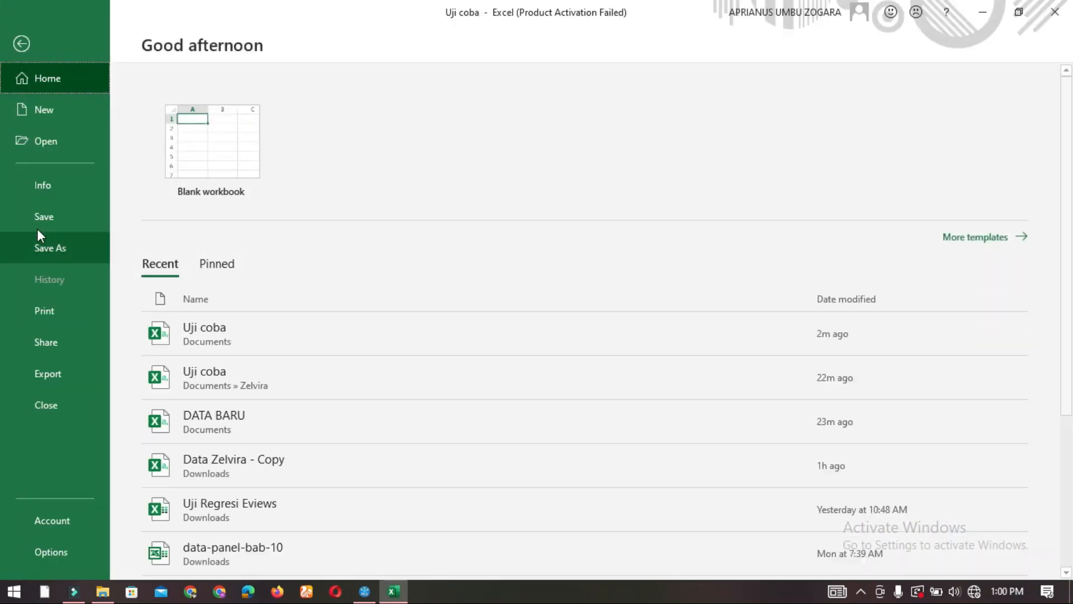
click(22, 42)
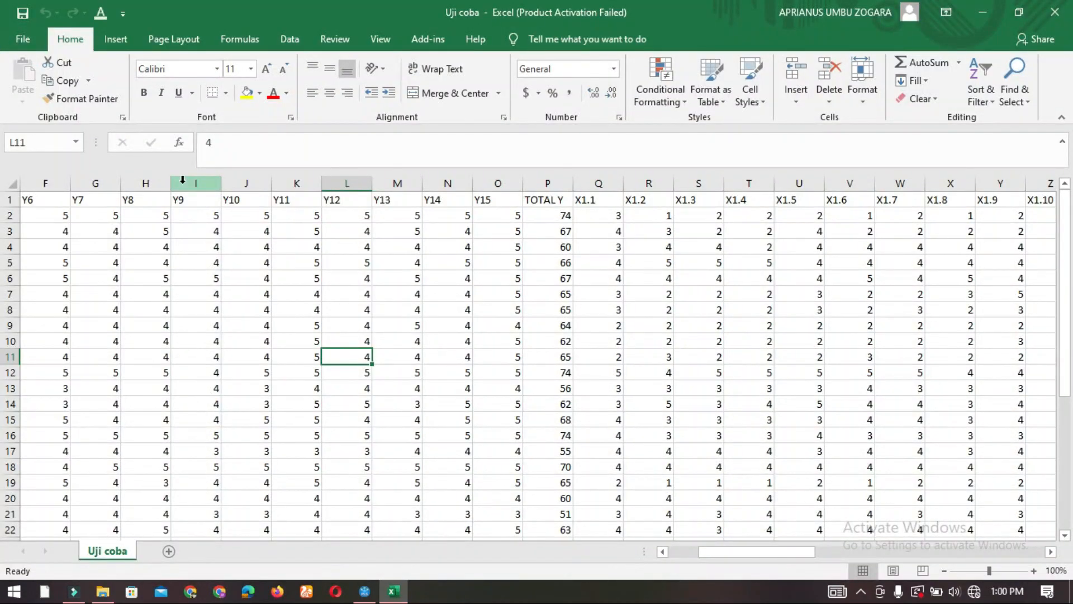
click(21, 39)
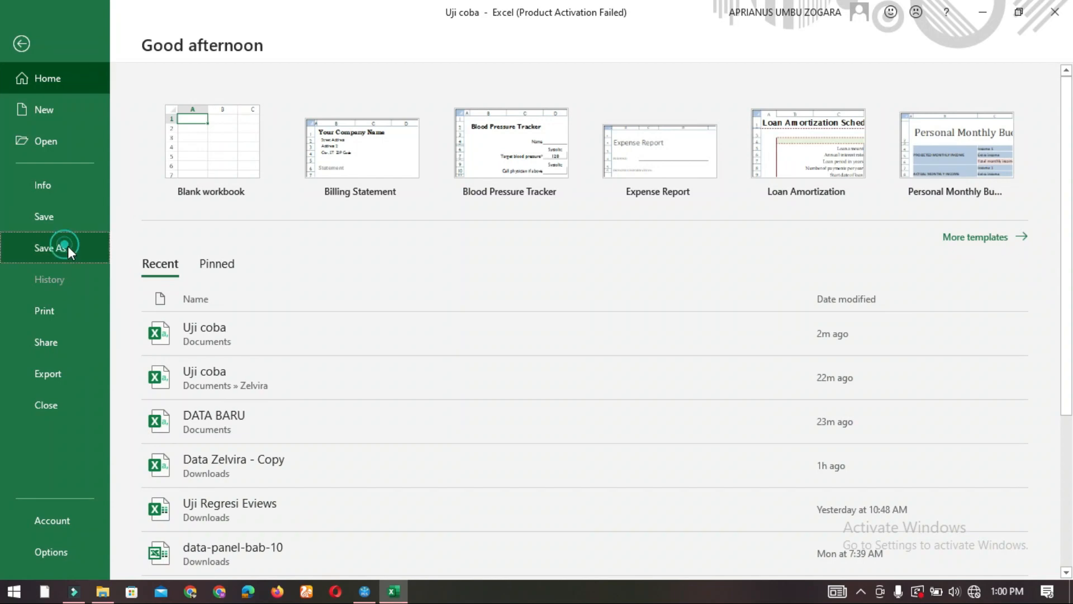
click(67, 246)
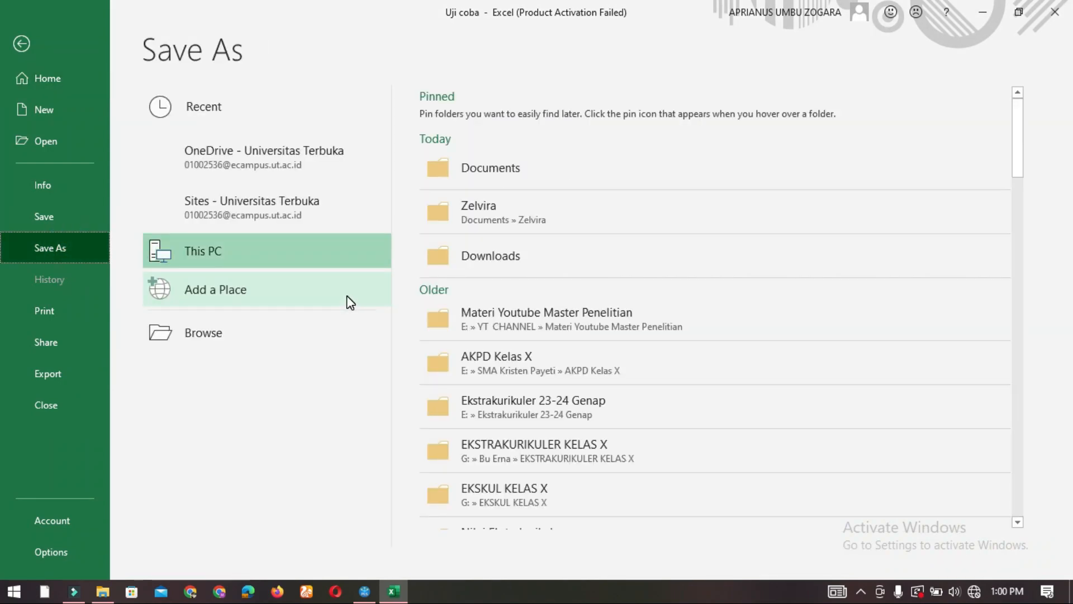
click(503, 174)
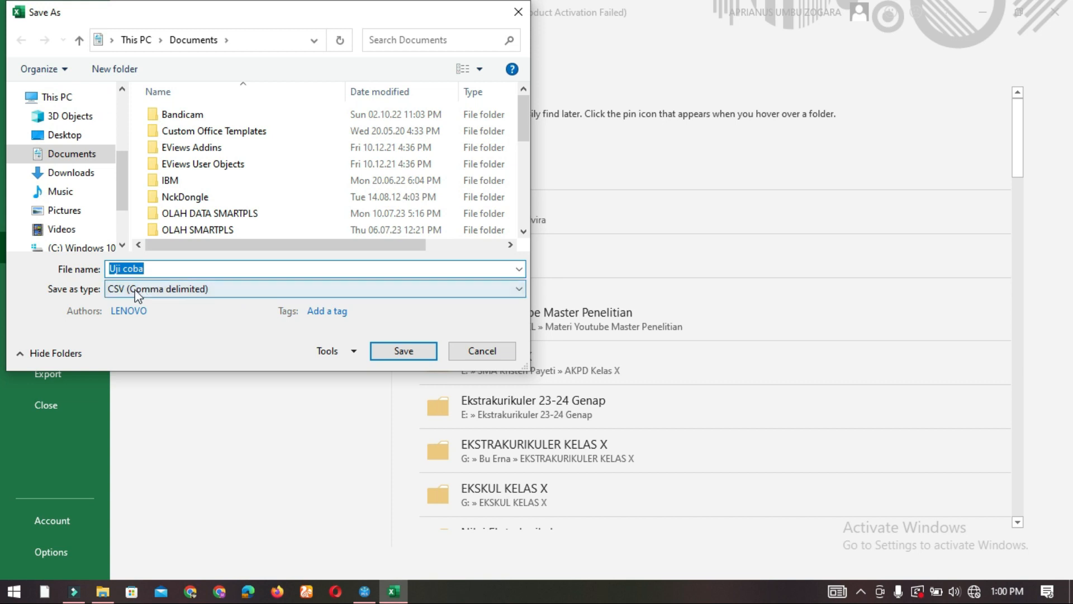
click(150, 289)
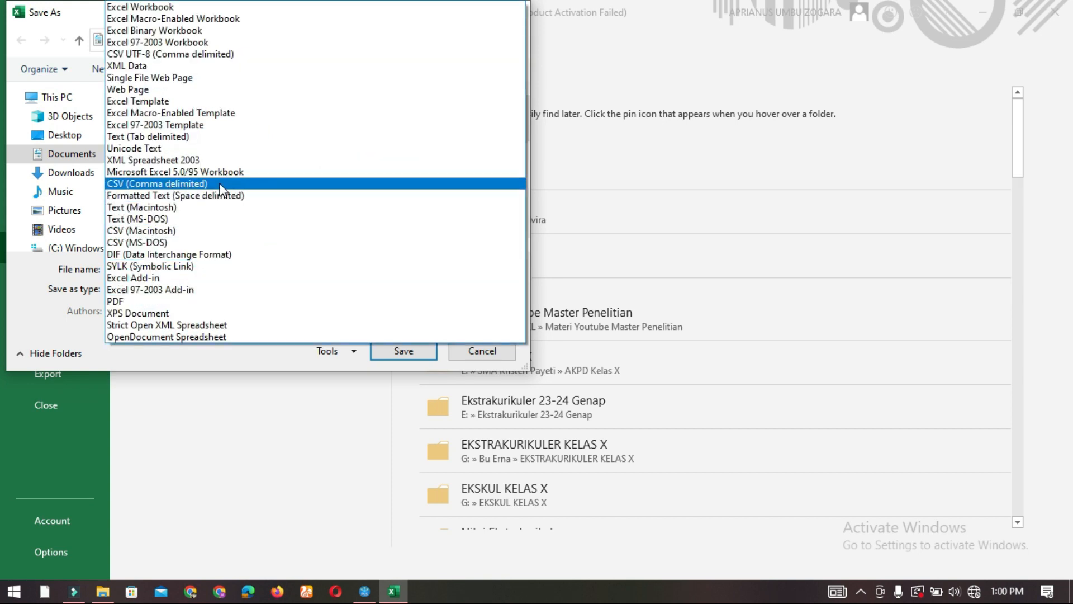
click(470, 352)
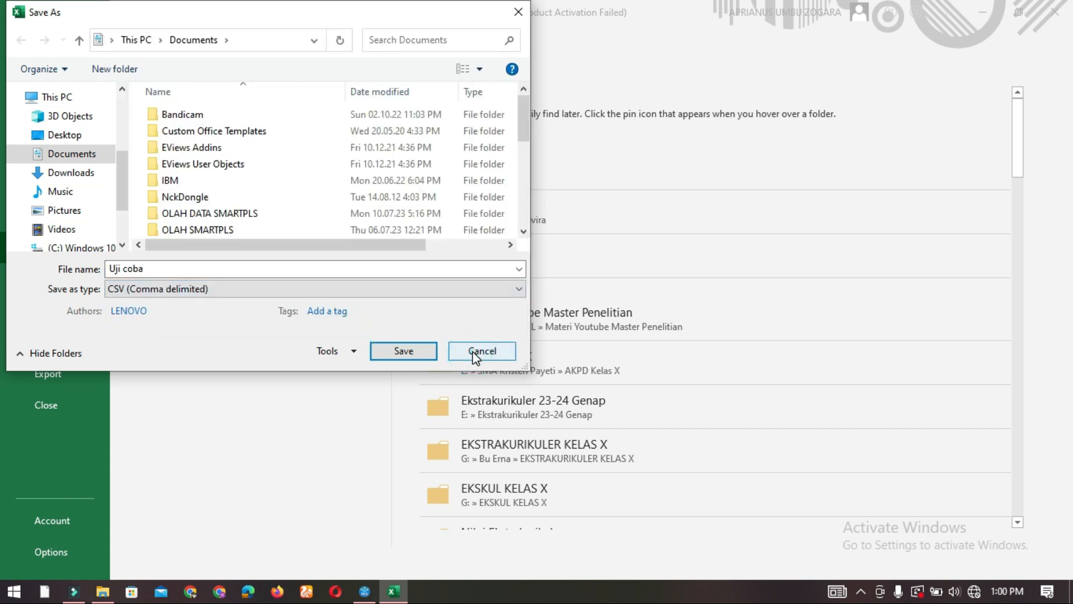
click(471, 352)
click(21, 43)
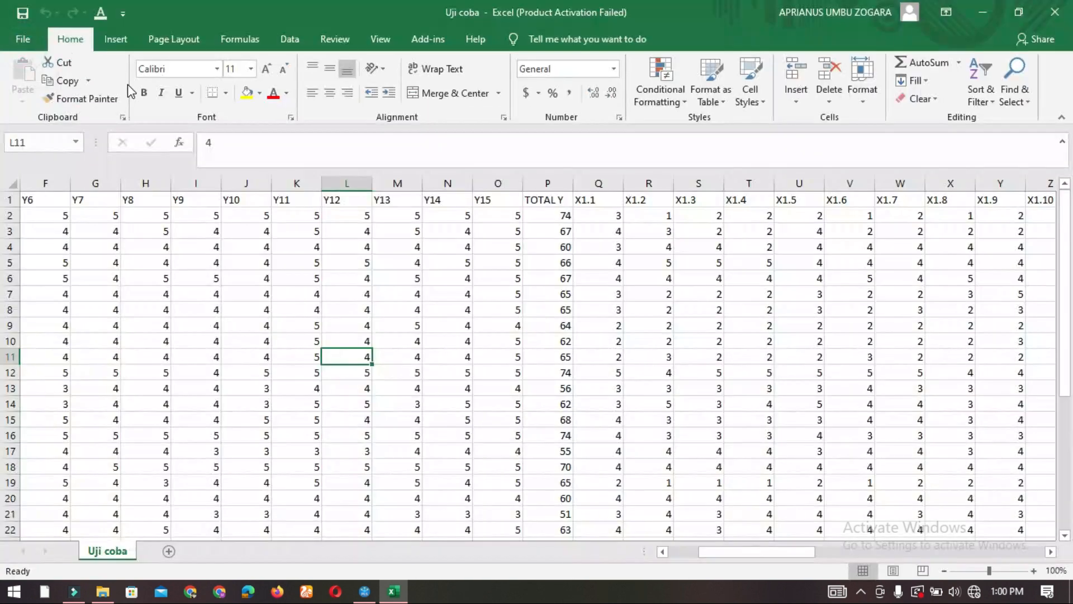
click(509, 372)
click(374, 323)
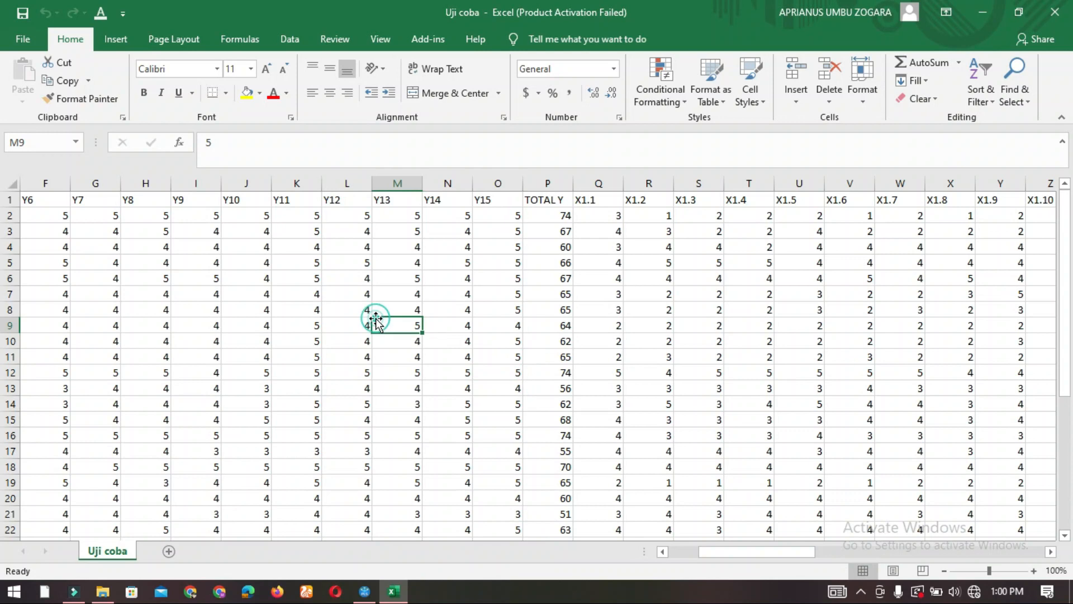
Switch to SmartPLS and create a new project named Uji Coba.
click(364, 591)
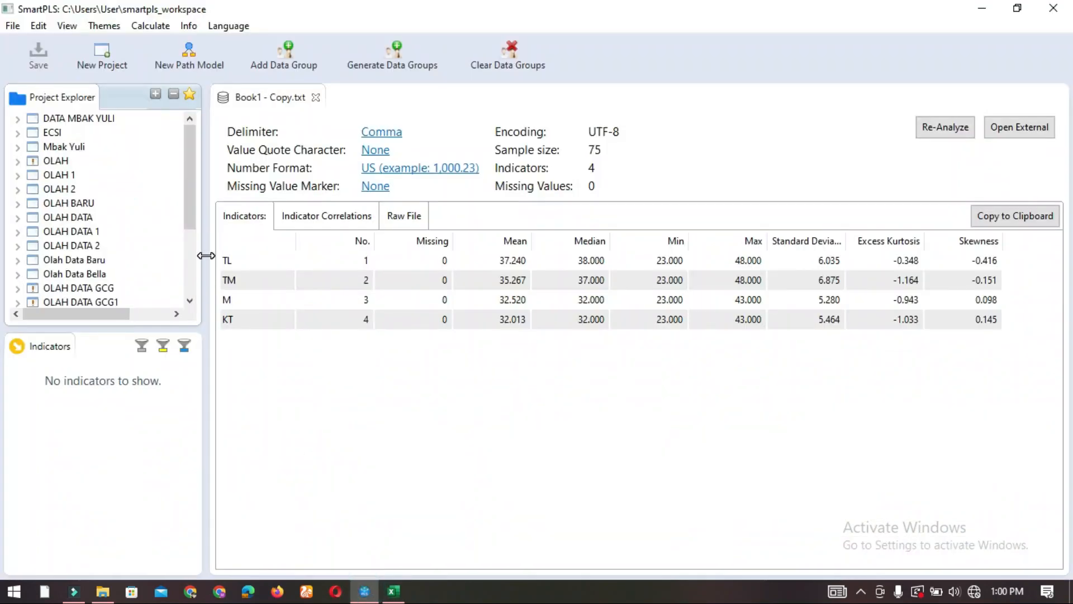
click(106, 52)
click(378, 190)
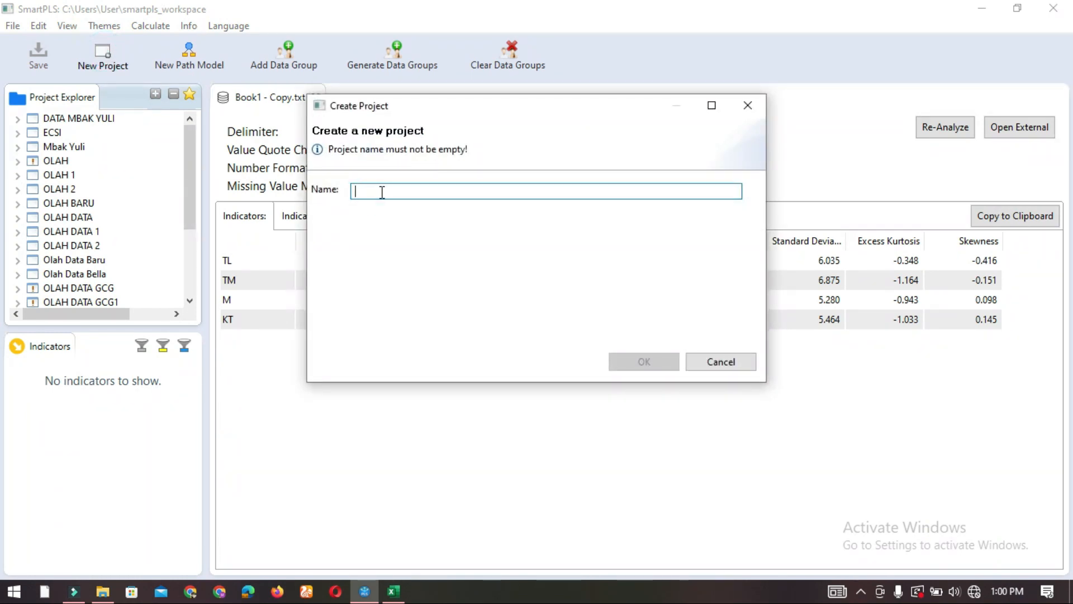
text(Uji Coba)
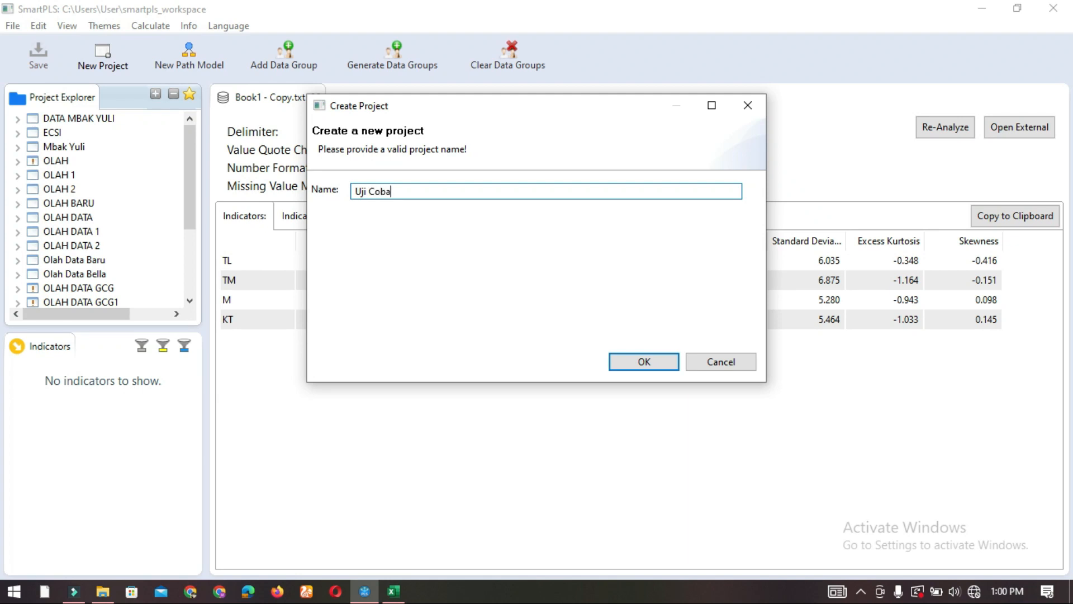
click(644, 362)
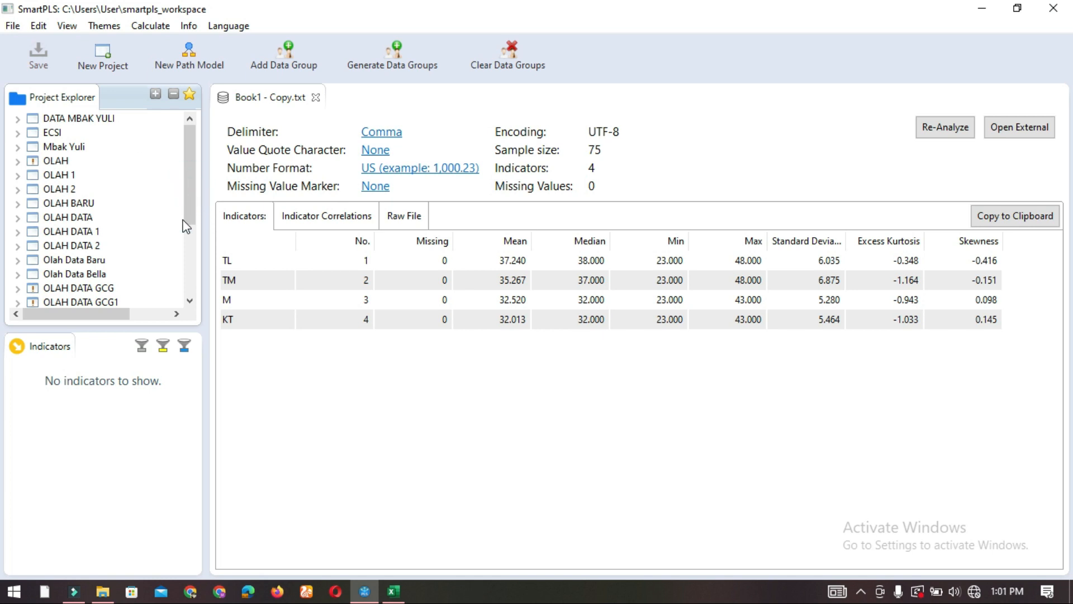
Find the Uji Coba project in the project list and expand it, leaving Olah Data Zelvira collapsed.
scroll(182, 220, down, 2)
click(77, 275)
click(17, 259)
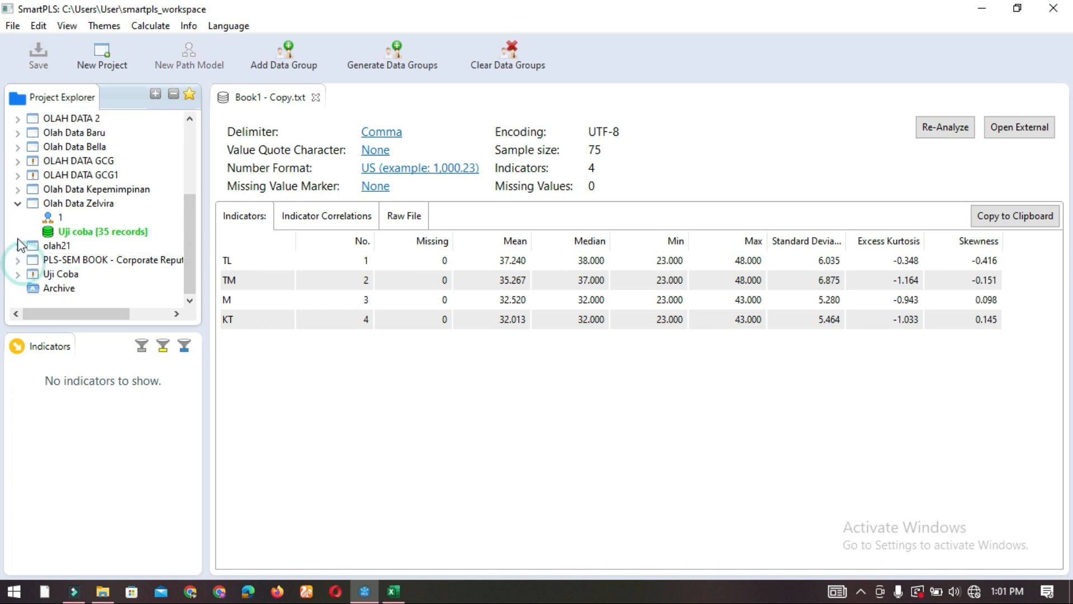
click(18, 203)
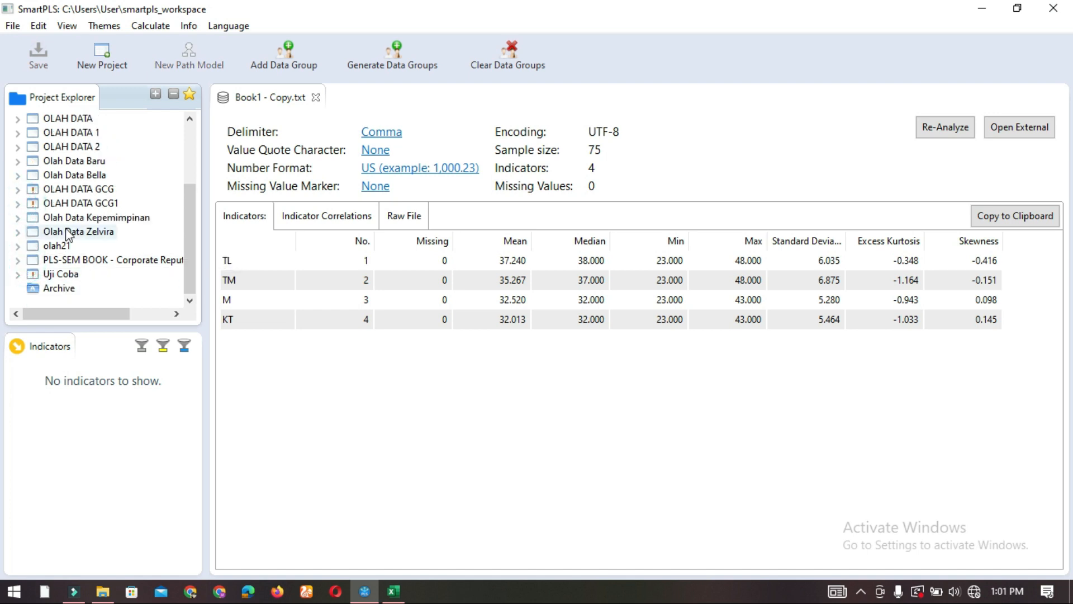
click(18, 274)
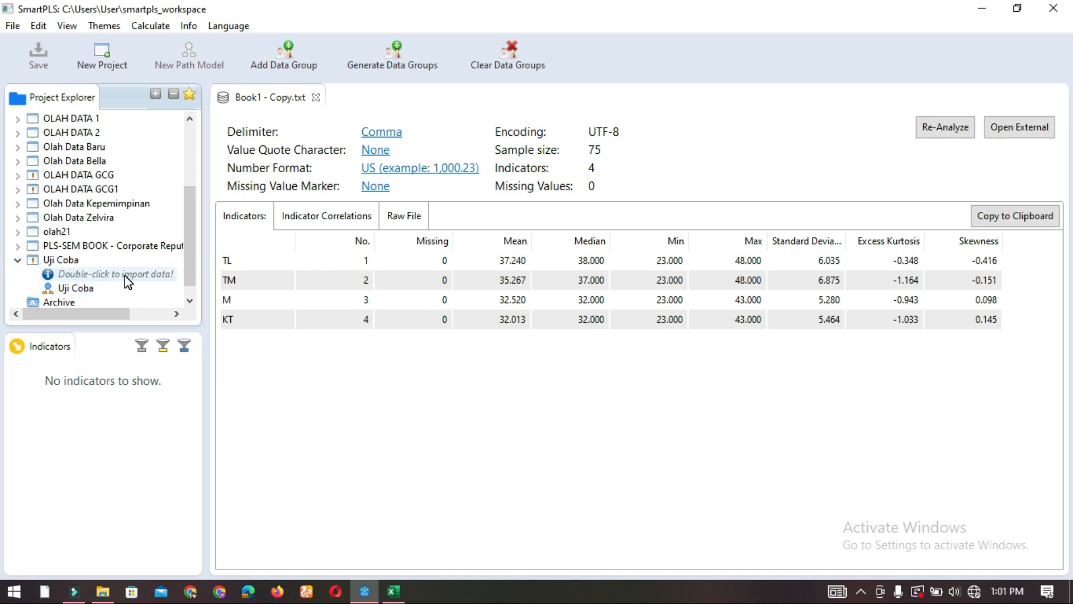
Import the Uji coba CSV file from the Documents folder into the Uji Coba project, keeping the data name Uji coba.
double_click(126, 275)
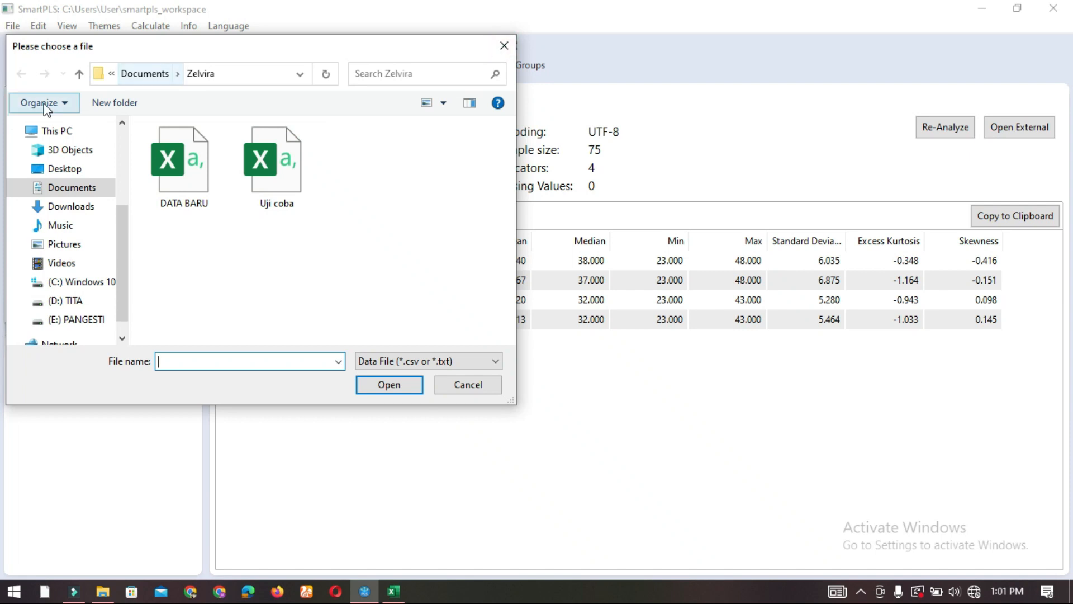
click(78, 188)
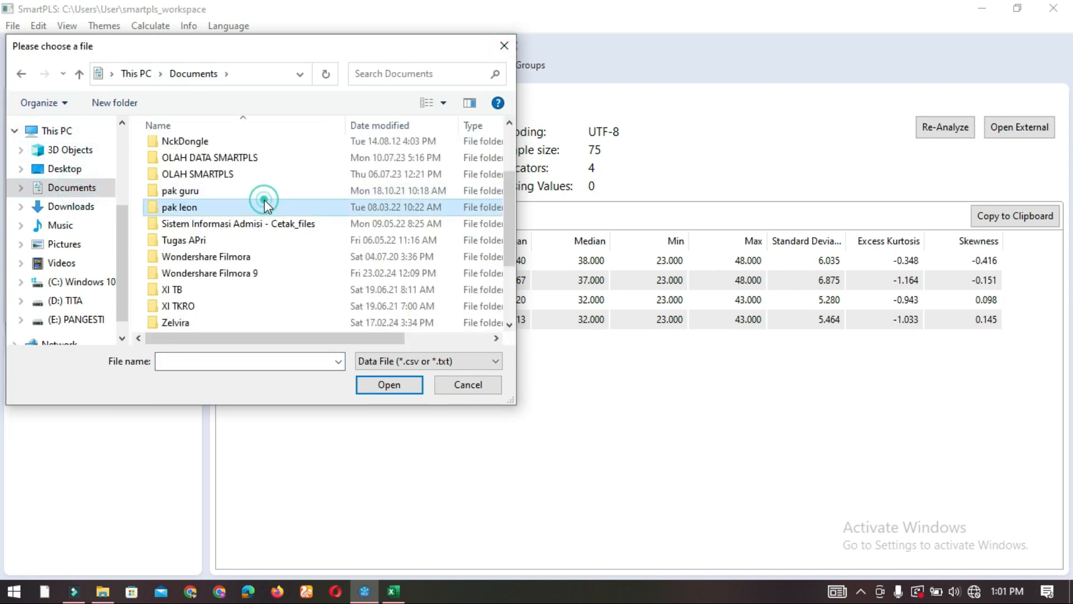
scroll(265, 207, down, 2)
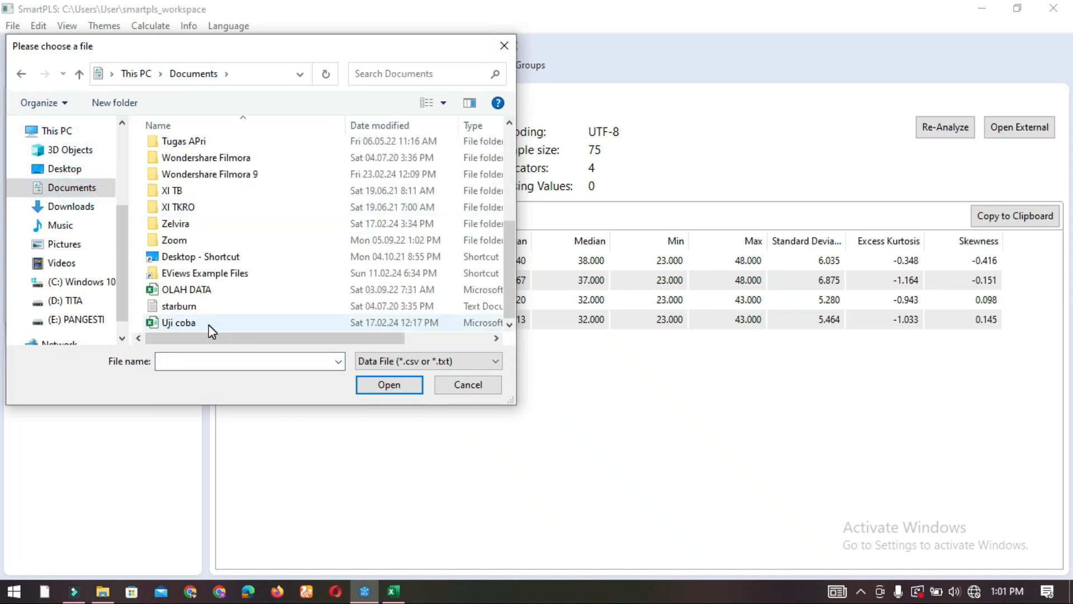
click(172, 322)
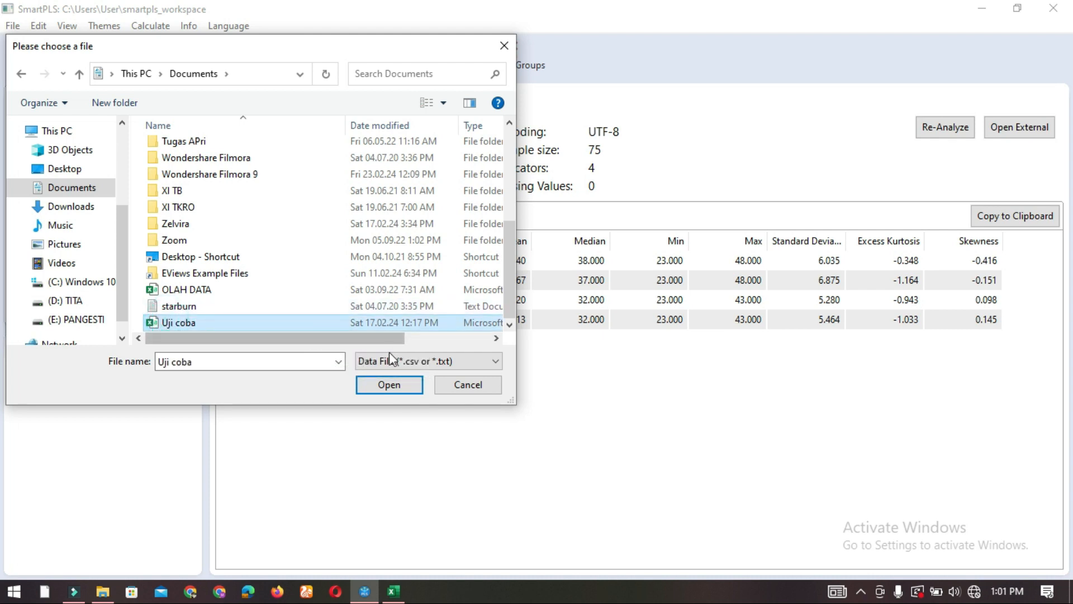
click(398, 387)
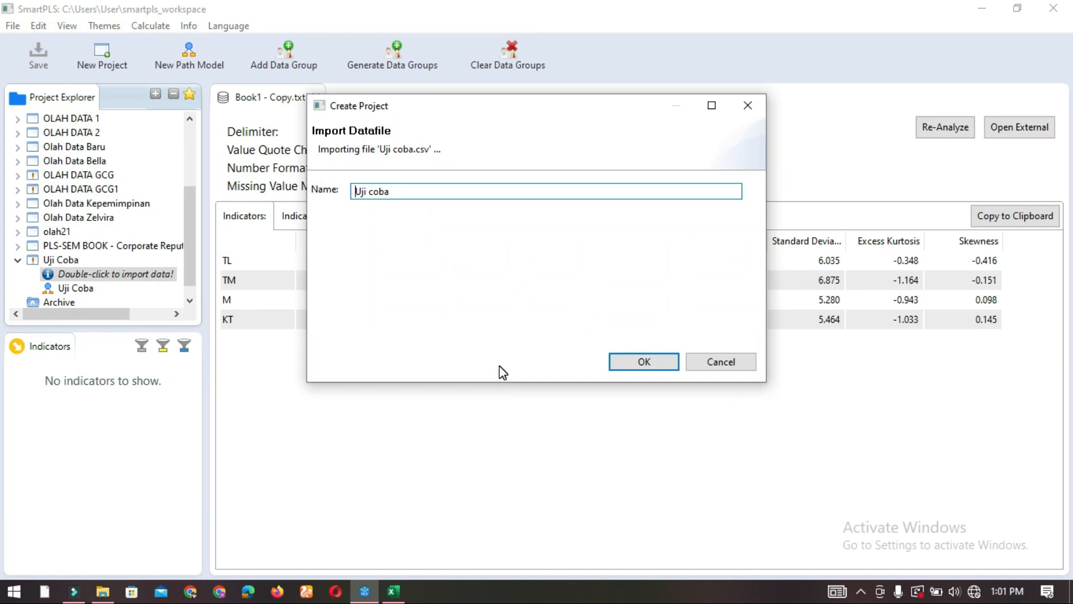
click(643, 362)
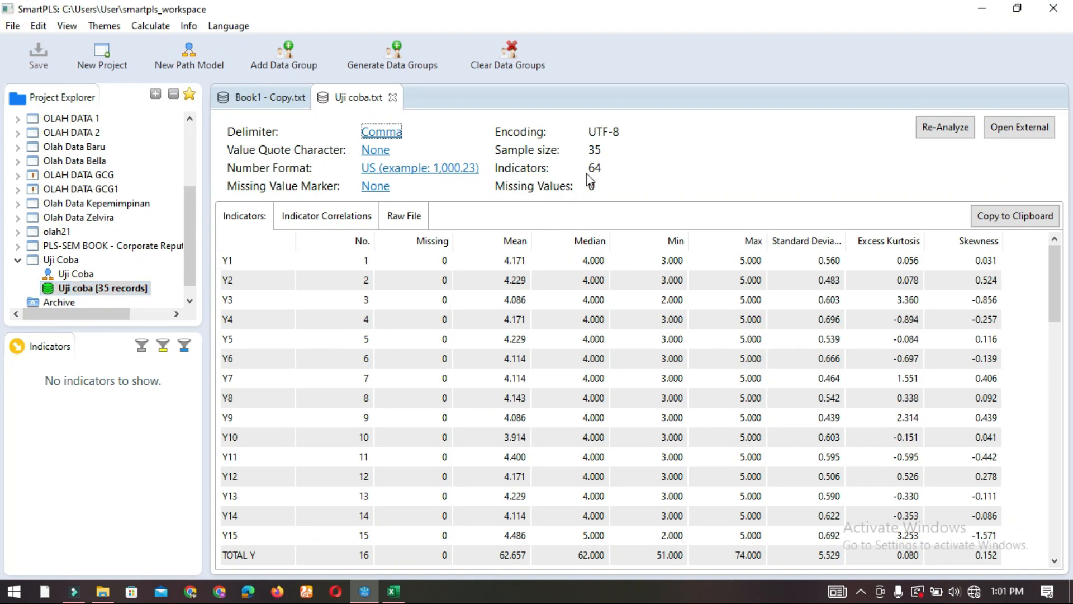
Open the Uji Coba path model and look through its list of imported indicators.
click(76, 274)
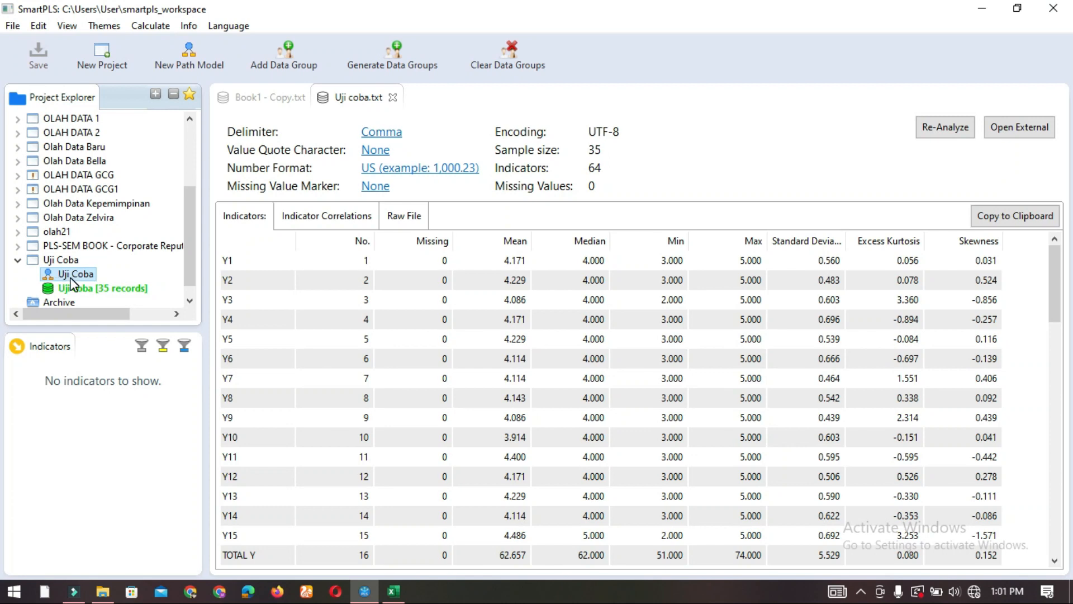
click(75, 277)
double_click(75, 278)
drag(190, 385, 189, 523)
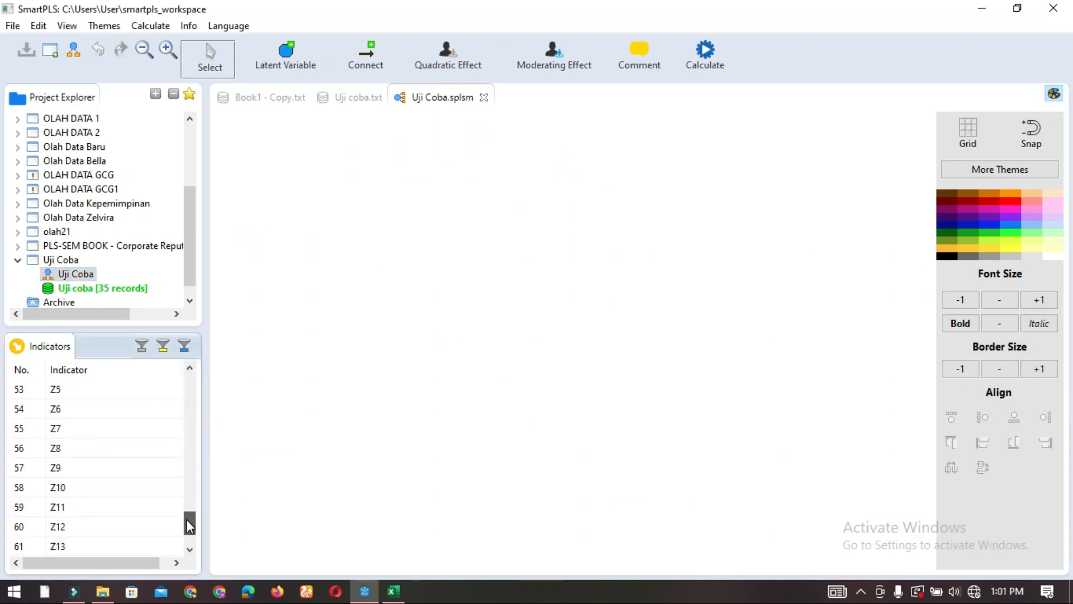
scroll(86, 449, up, 16)
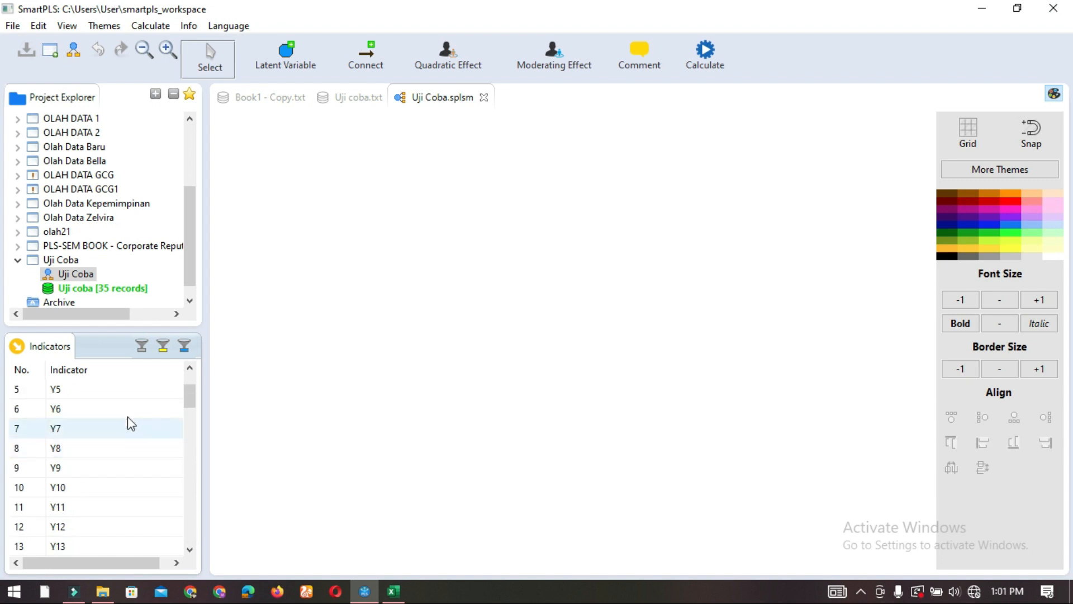
Create a latent variable from indicators X1.1 through X1.15, leaving out TOTAL X1, in the upper-left part of the model.
drag(189, 398, 189, 383)
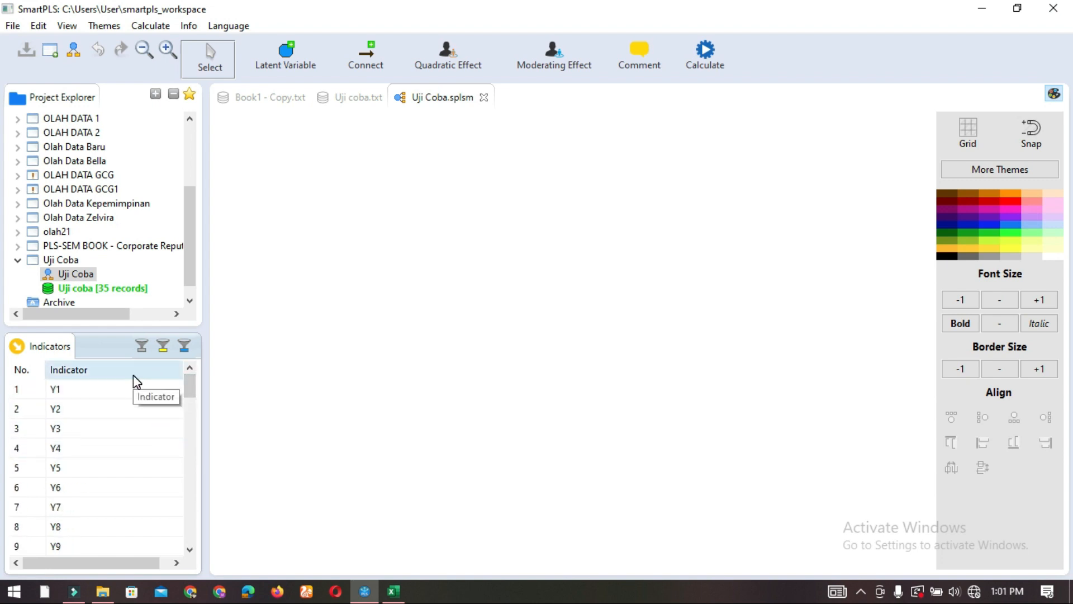
scroll(144, 466, down, 6)
scroll(143, 462, up, 1)
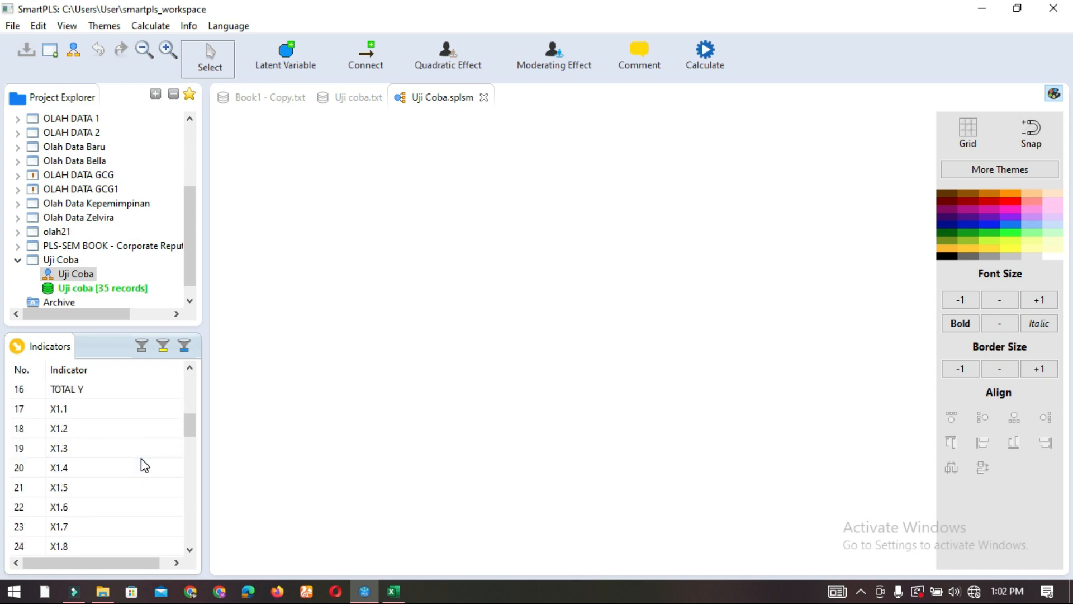
click(89, 415)
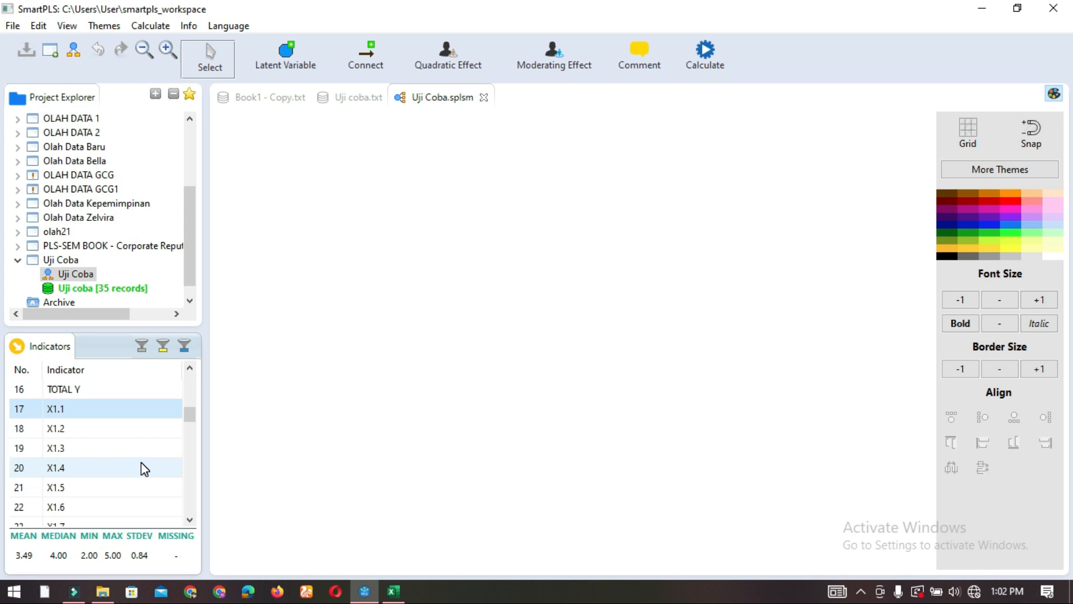
scroll(99, 473, down, 2)
scroll(74, 491, down, 1)
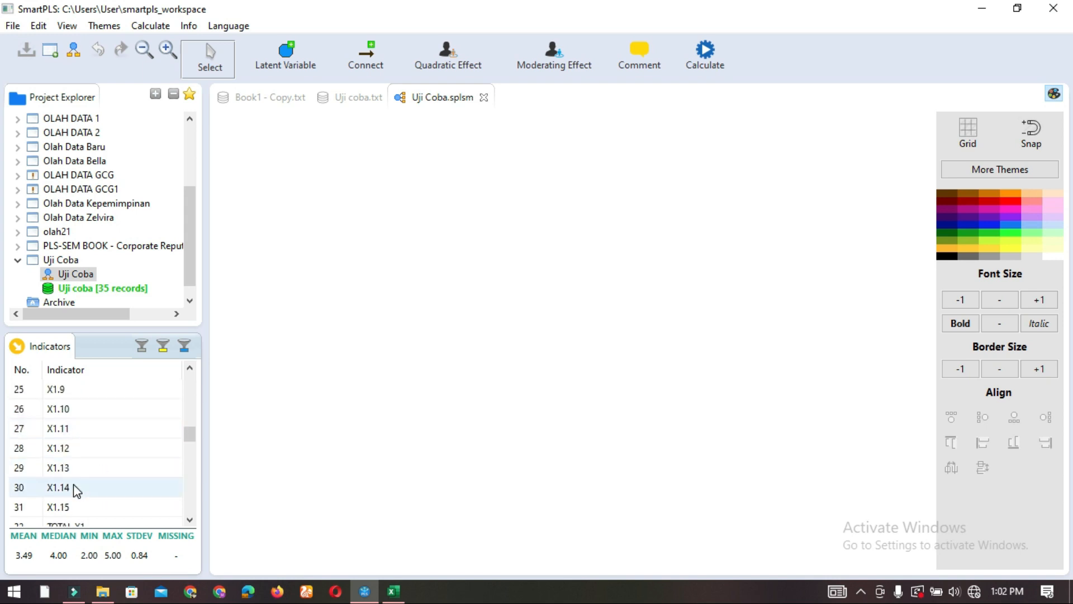
shift+click(73, 506)
scroll(85, 422, up, 4)
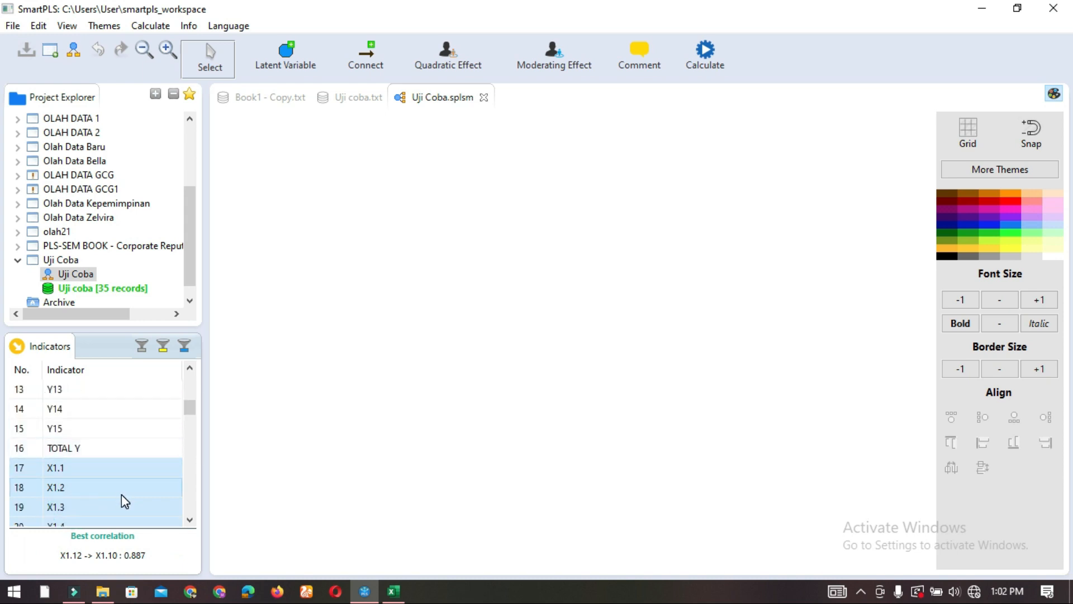
drag(122, 490, 418, 290)
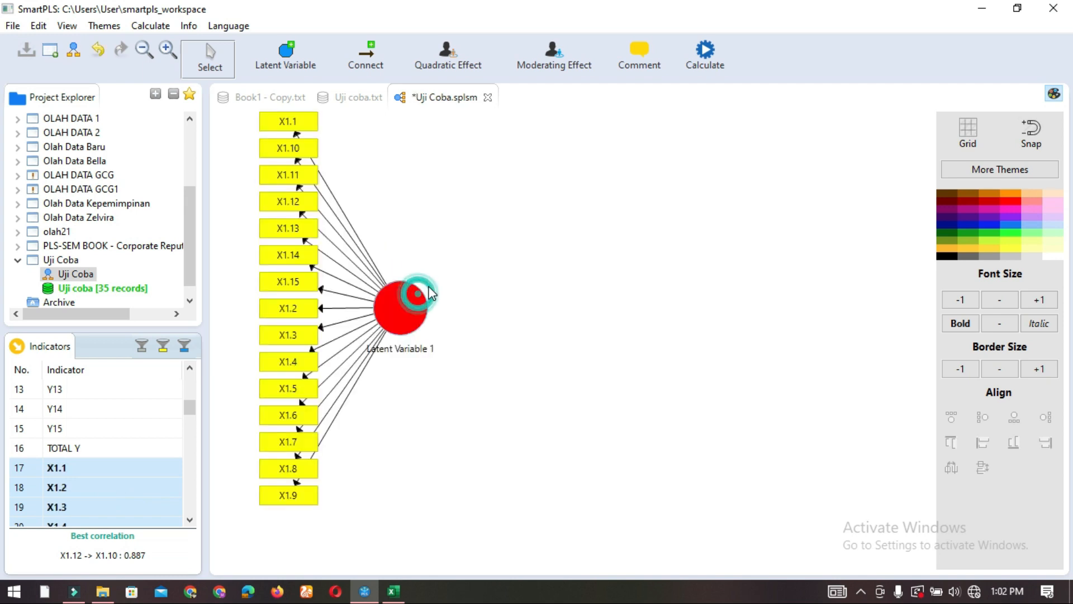
click(442, 306)
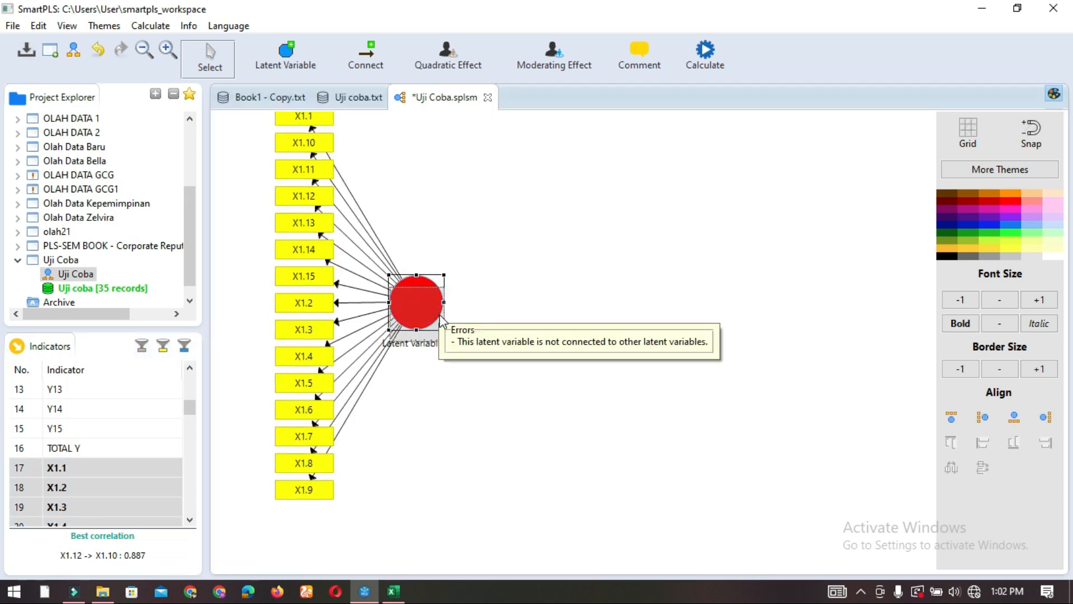
Create a second latent variable from indicators X2.1 through X2.15, placing it below and to the right of the X1 construct.
scroll(95, 469, down, 3)
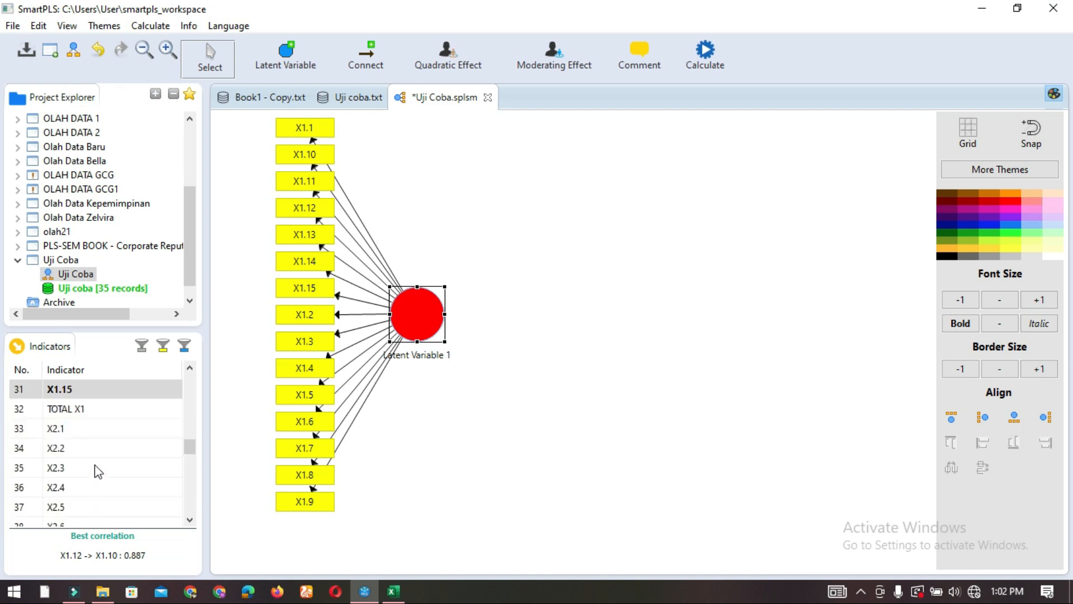
click(87, 431)
scroll(105, 452, down, 2)
scroll(89, 461, up, 1)
scroll(88, 461, down, 3)
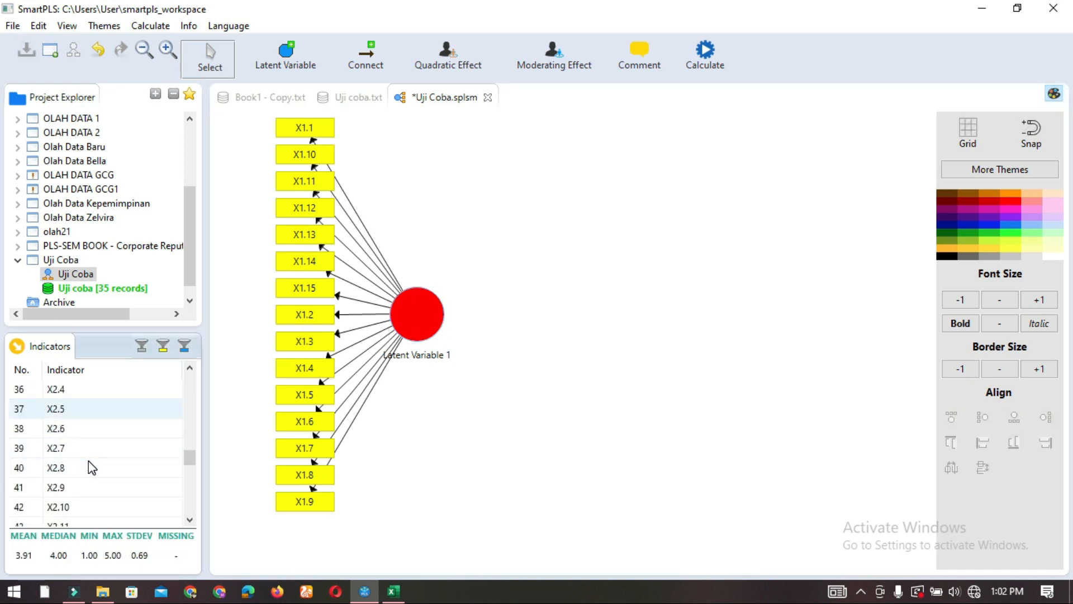
shift+click(78, 488)
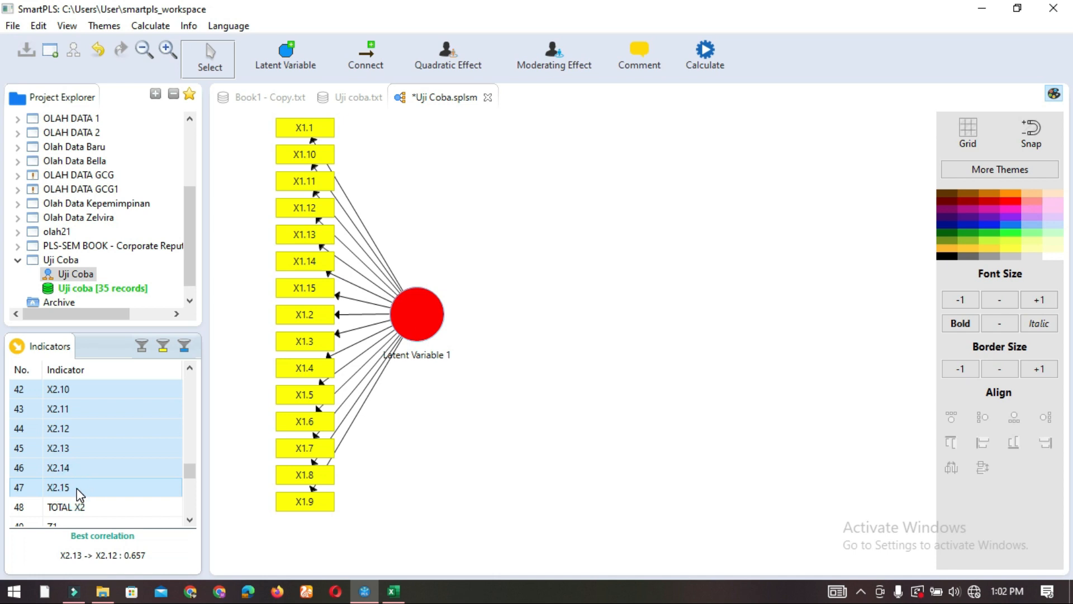
drag(87, 488, 472, 476)
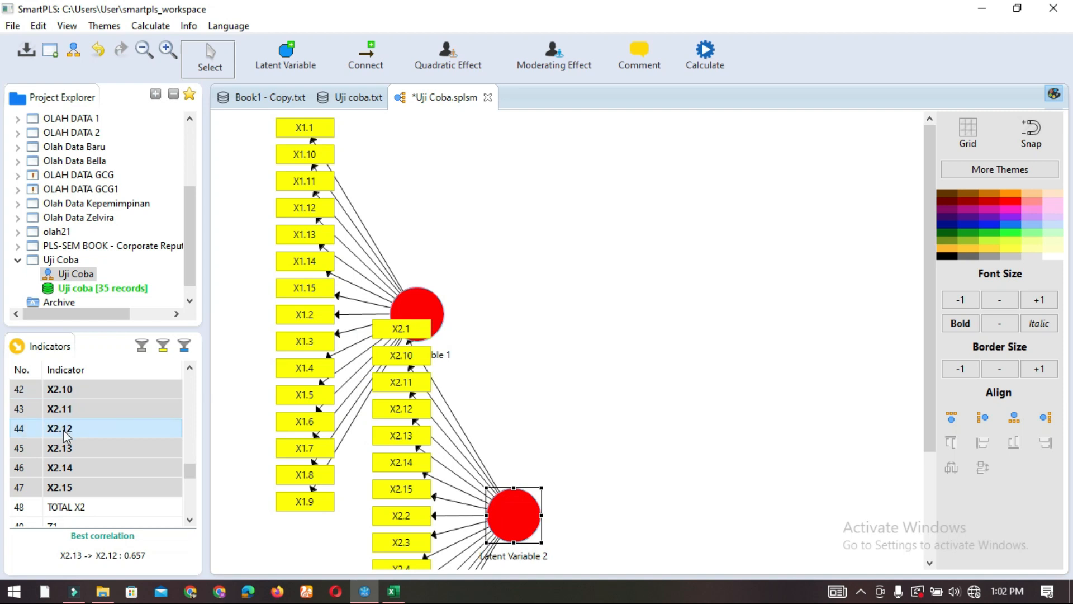
Create a third latent variable from indicators Z1 through Z15 in the upper-right area of the model.
scroll(65, 433, down, 2)
scroll(66, 433, up, 1)
scroll(66, 433, down, 1)
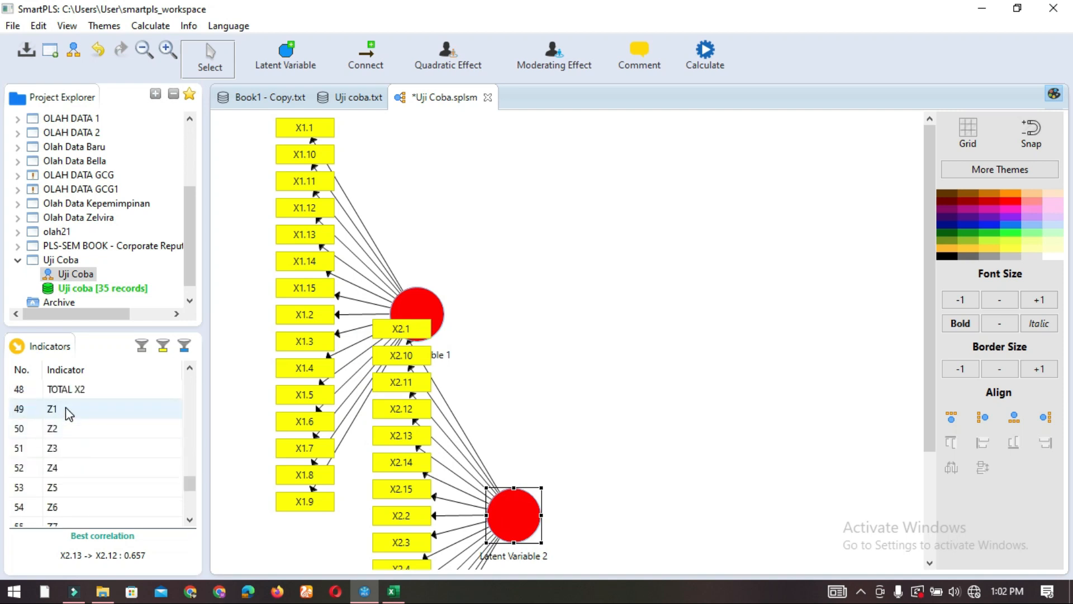
click(66, 408)
scroll(70, 420, down, 4)
scroll(73, 425, up, 3)
scroll(85, 504, down, 3)
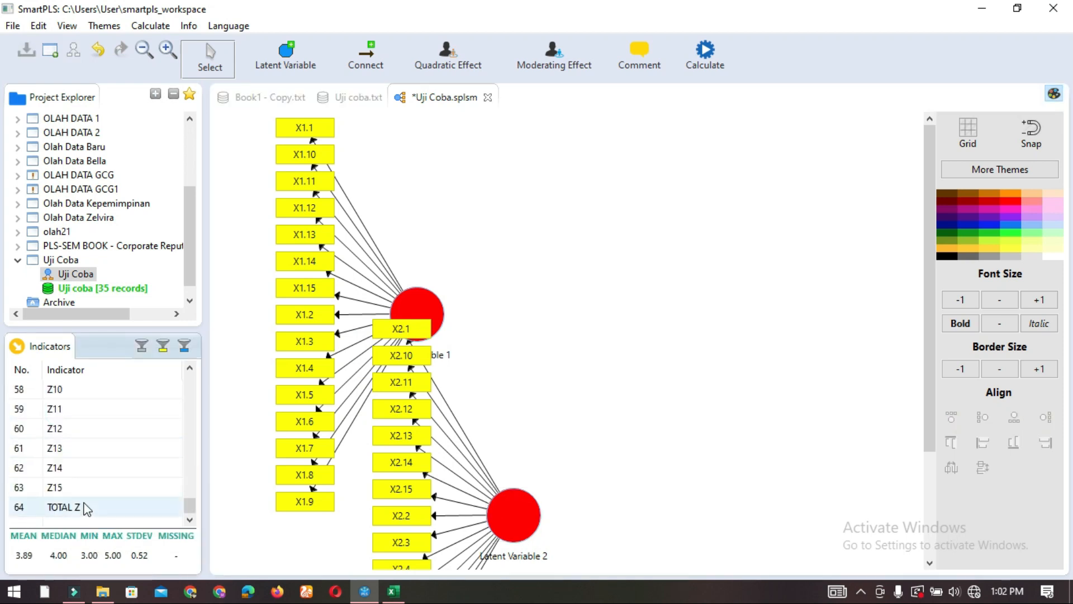
shift+click(79, 487)
drag(91, 462, 712, 244)
Create a fourth latent variable from indicators Y1 through Y15, placing it below the Z construct.
scroll(82, 430, up, 10)
scroll(83, 430, up, 2)
click(68, 391)
scroll(77, 435, down, 3)
shift+click(73, 485)
drag(97, 450, 758, 485)
Align the Z construct's indicators along its top and move the construct up, clear of the Y indicators.
click(721, 254)
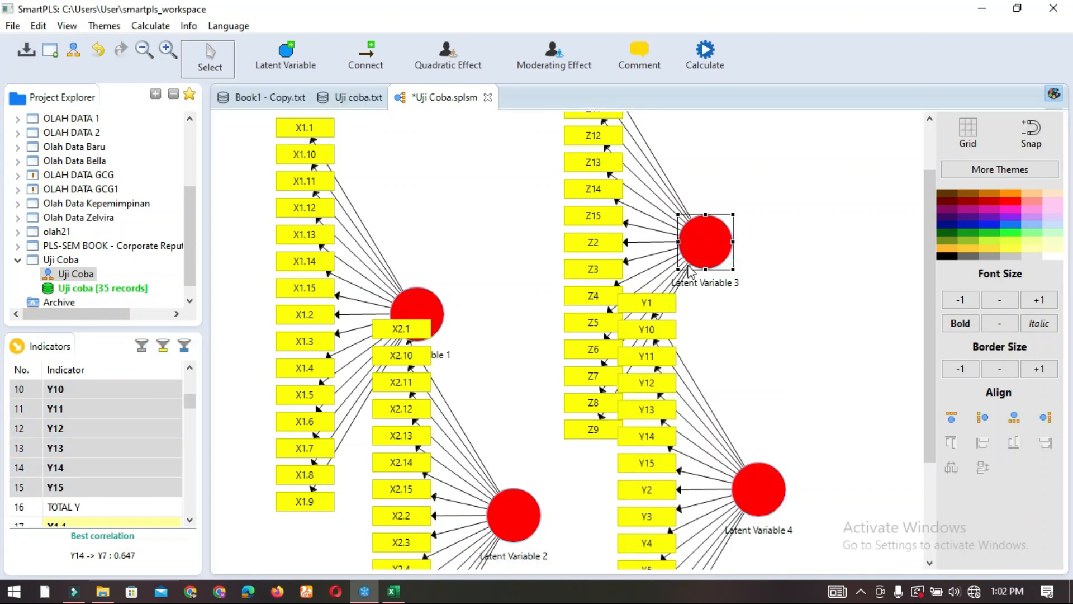
drag(732, 262, 733, 262)
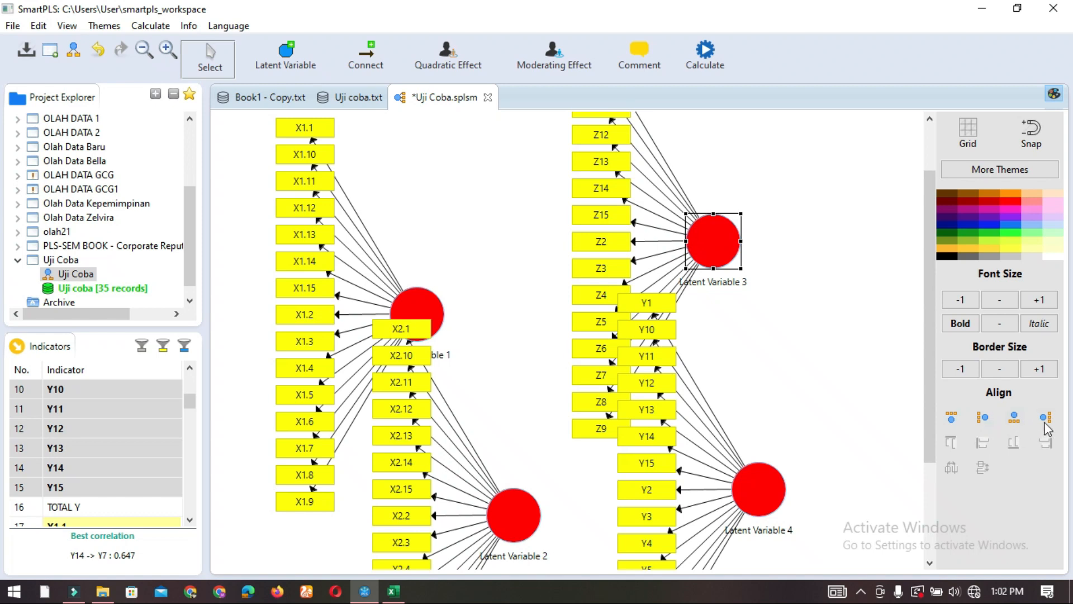
click(950, 416)
click(821, 294)
click(710, 229)
click(982, 417)
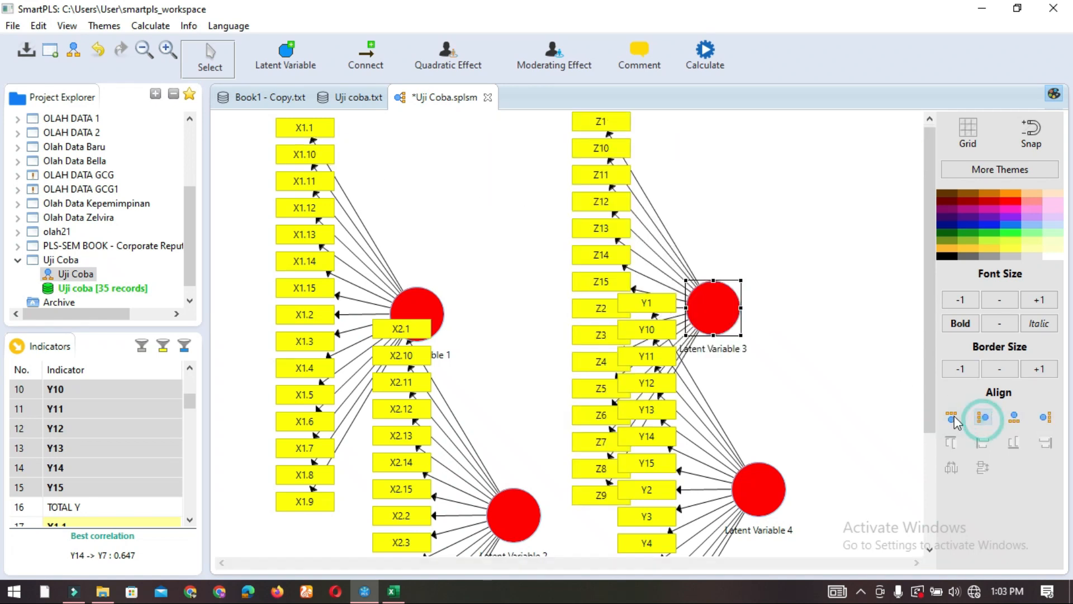
click(951, 417)
drag(733, 324, 726, 218)
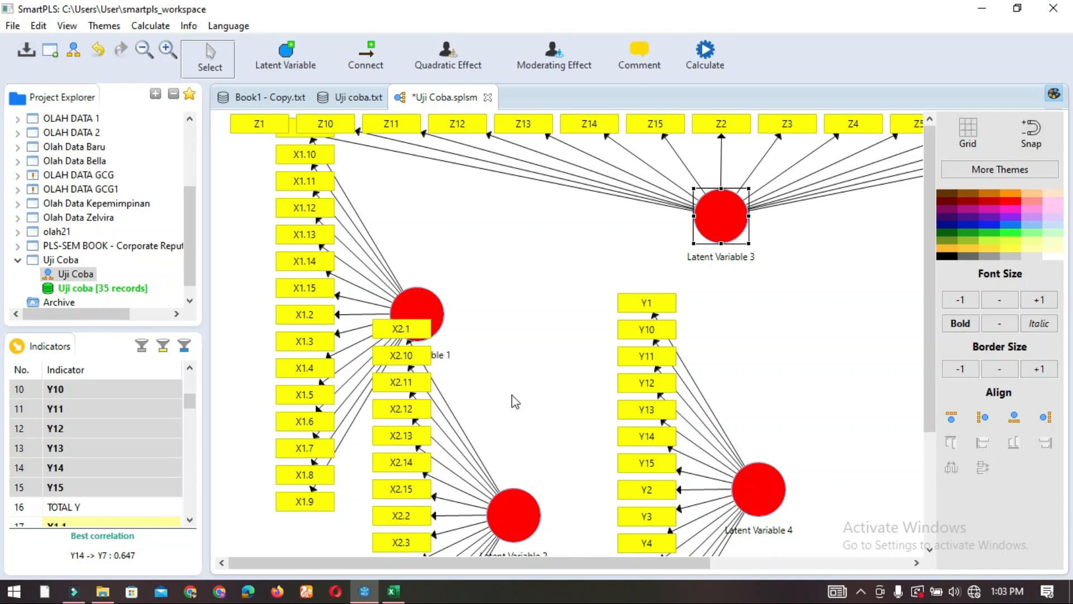
Move the Y construct to the right and shift the X2 construct down and right, clear of the X1 construct.
scroll(573, 356, down, 1)
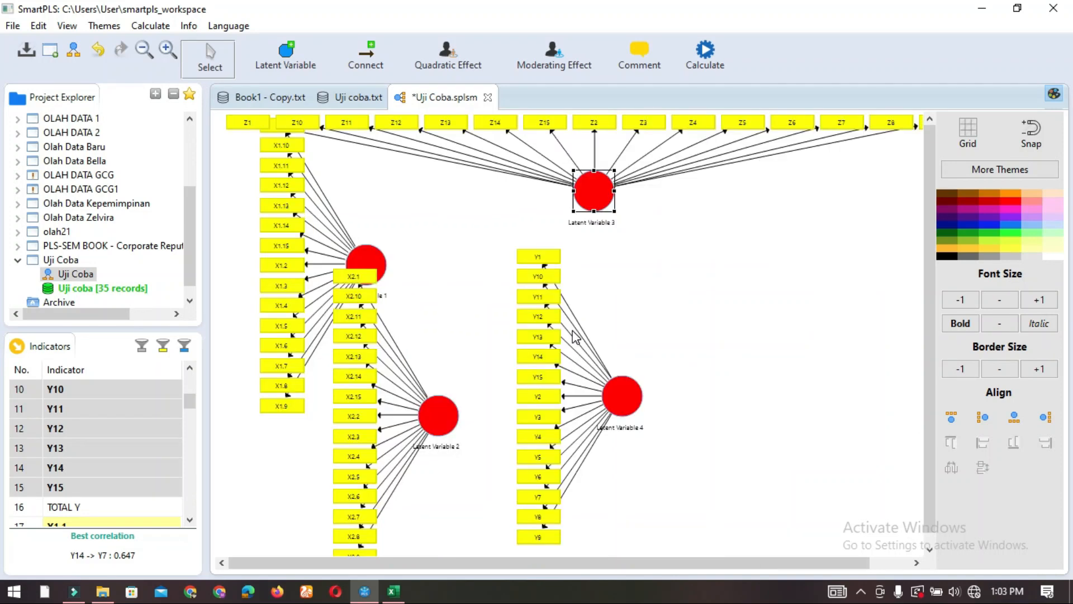
click(629, 402)
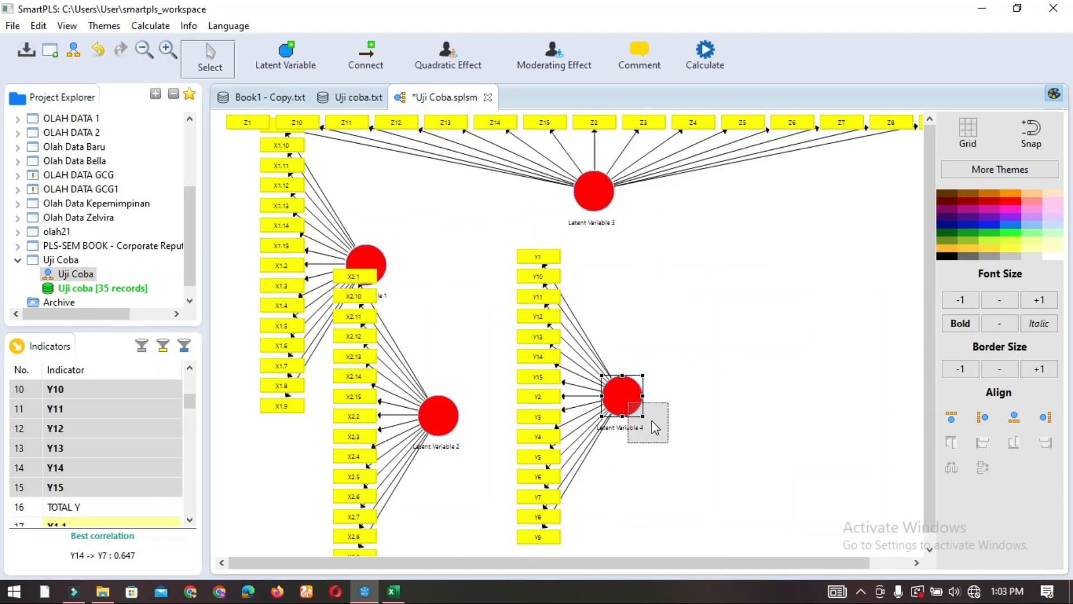
drag(655, 428, 653, 427)
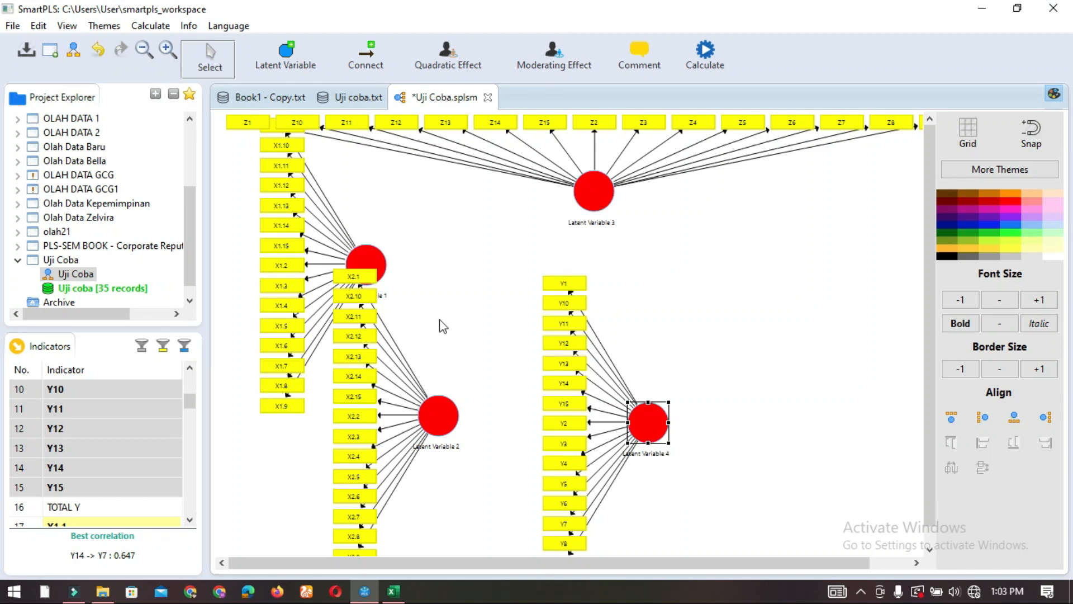
drag(655, 429, 681, 406)
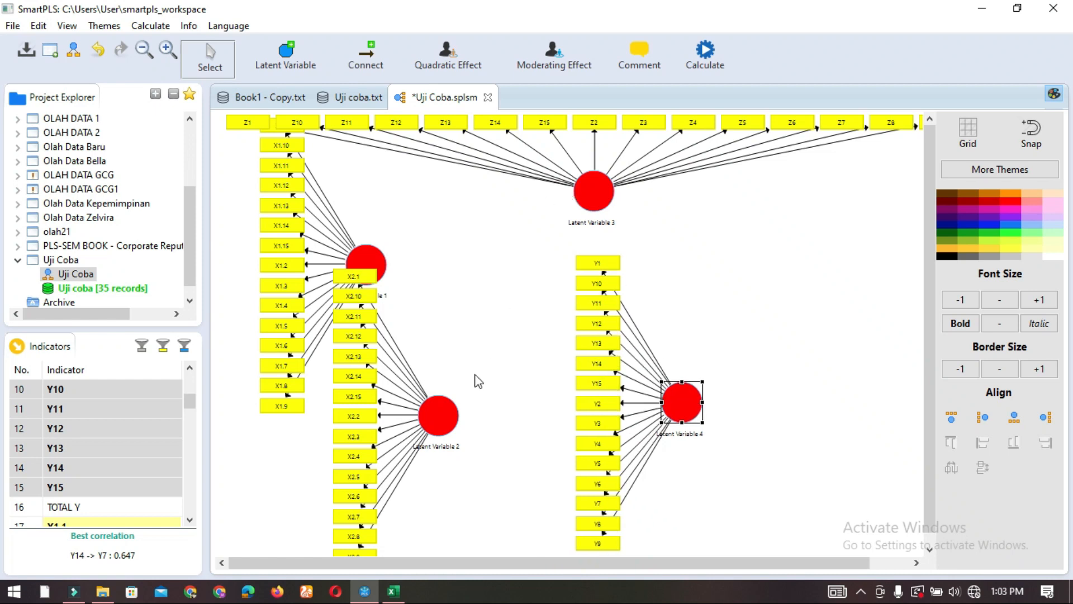
drag(445, 428, 613, 421)
Align the Y construct's indicators on its right side and nudge the construct slightly right and up.
click(682, 402)
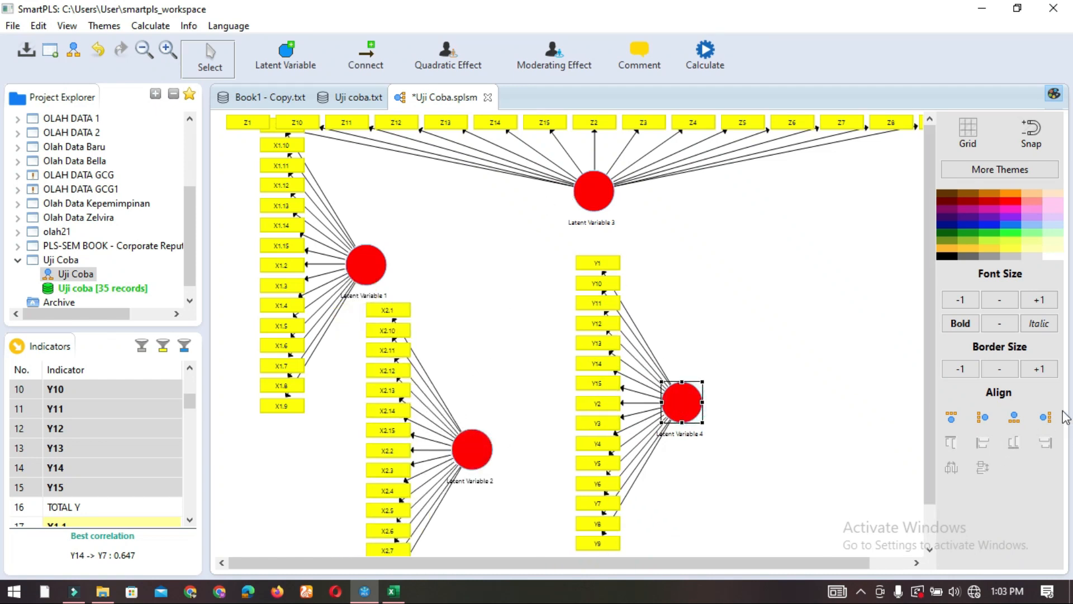
click(1045, 417)
drag(683, 403, 703, 398)
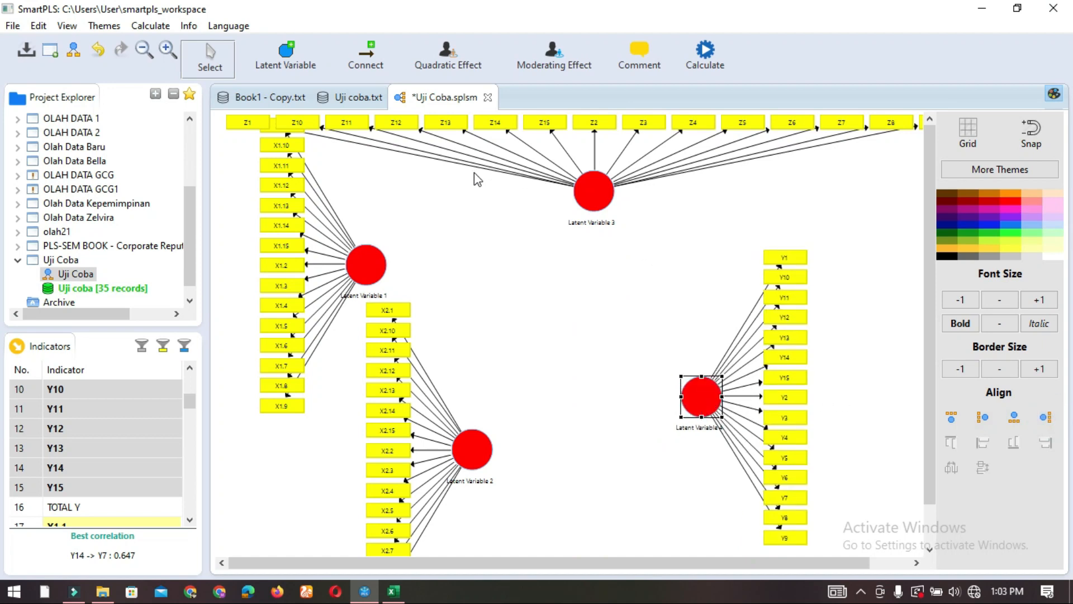
Move the X1 and X2 constructs slightly down so that the X1 indicators sit below the row of Z indicators.
drag(364, 278, 358, 299)
mouse_move(471, 445)
mouse_down()
mouse_move(521, 433)
mouse_move(524, 416)
mouse_move(452, 435)
mouse_move(451, 455)
mouse_move(474, 459)
mouse_up()
scroll(773, 470, down, 1)
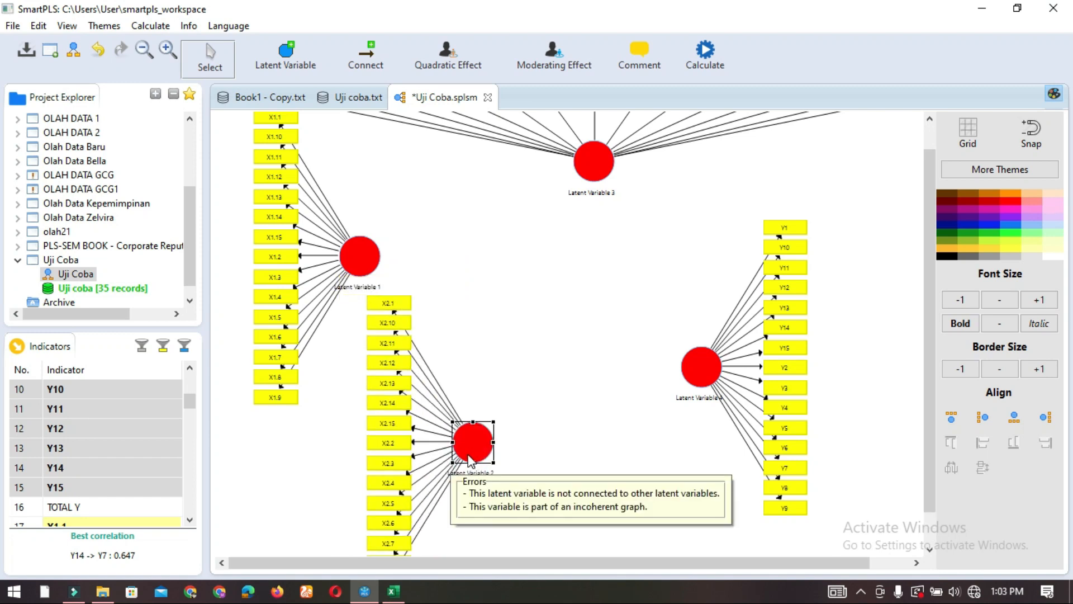
click(570, 376)
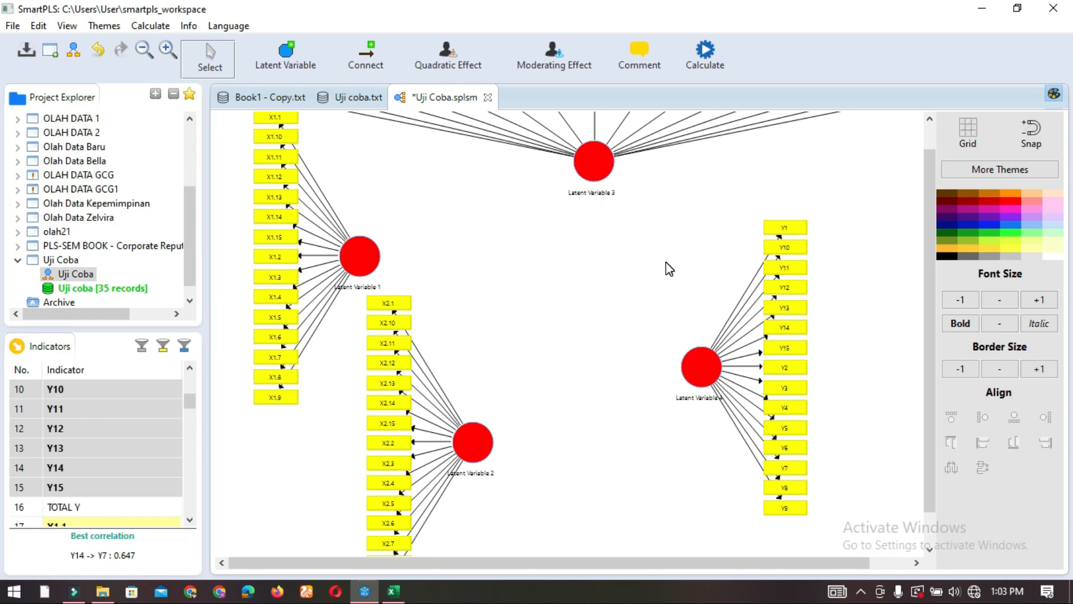
scroll(648, 271, up, 1)
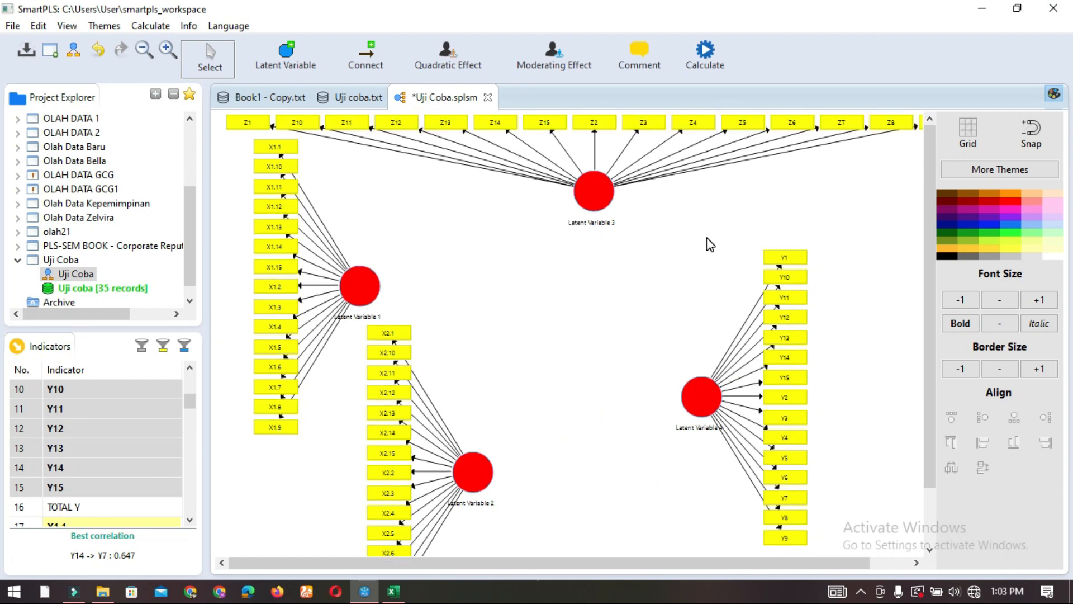
Rename the latent variable with the X1 indicators as X1 and the one with the X2 indicators as X2.
right_click(356, 285)
click(401, 150)
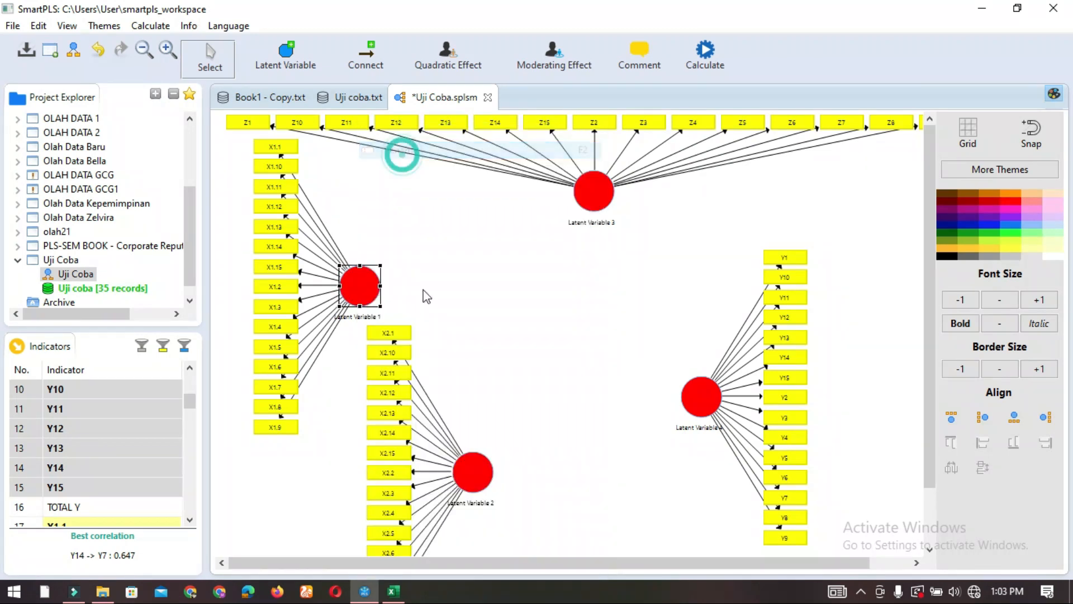
text(X1)
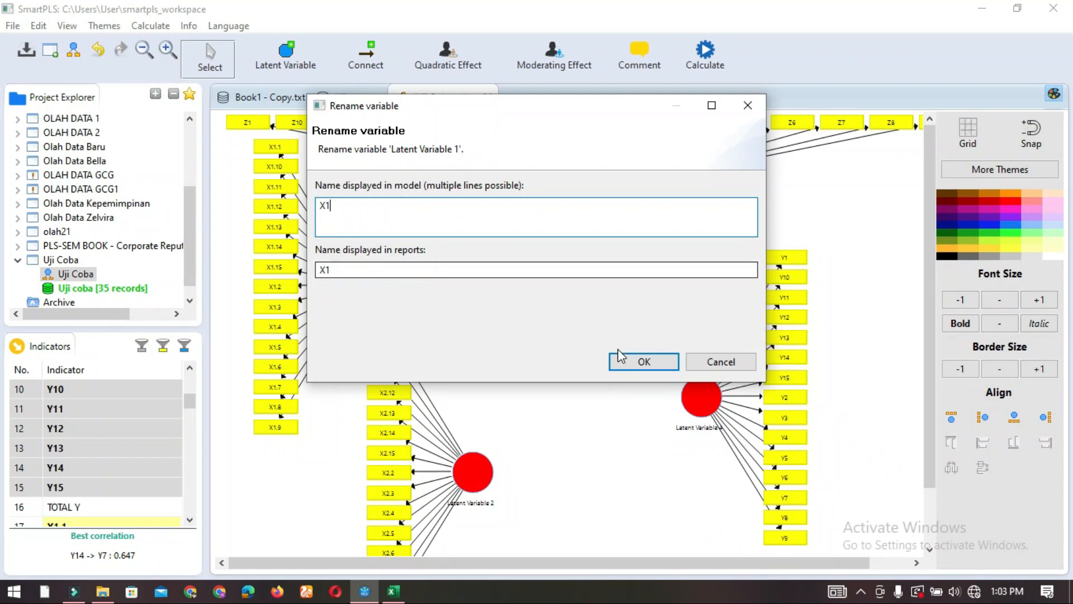
click(653, 361)
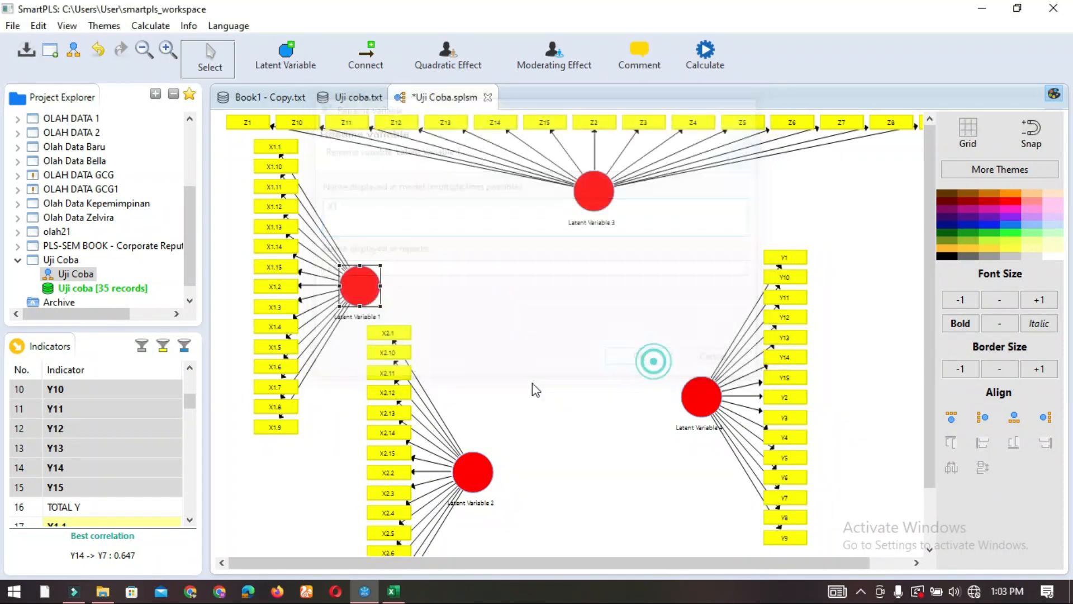
right_click(473, 471)
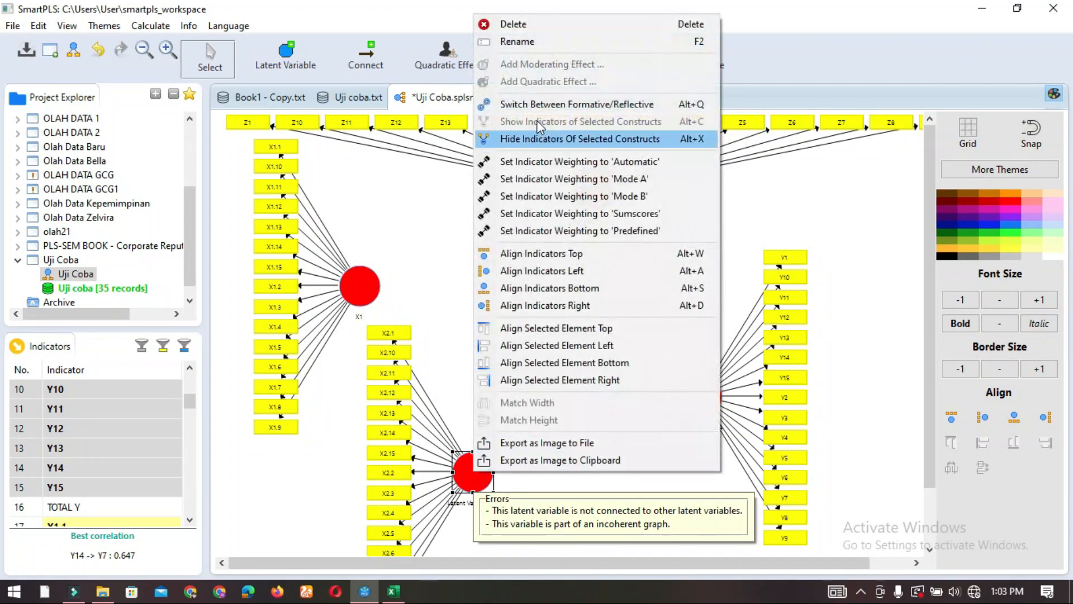
click(525, 44)
text(X2)
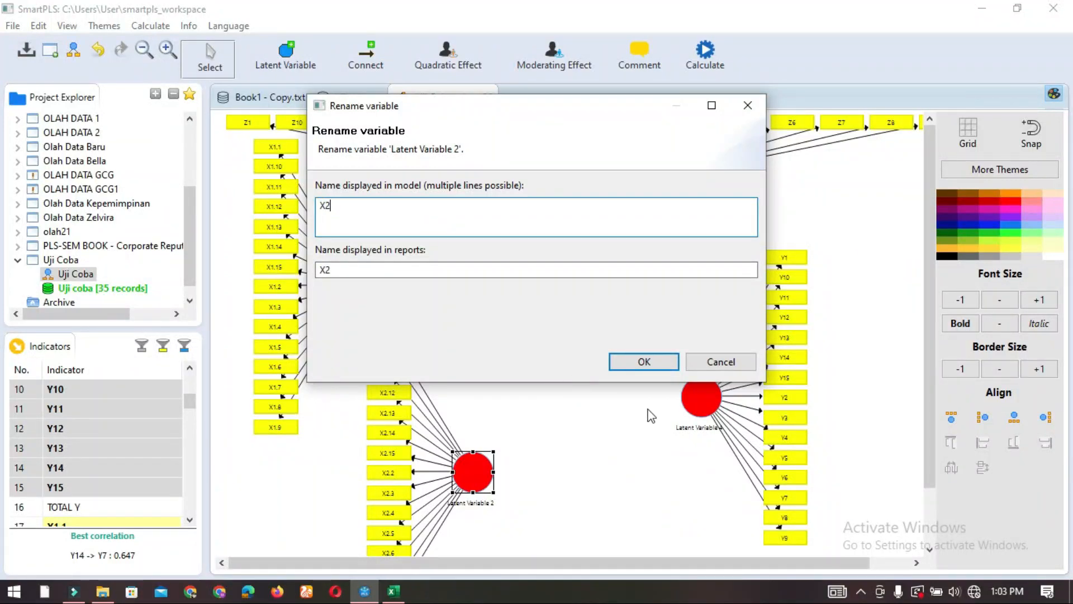
click(652, 361)
Rename the latent variable with the Z indicators as Z and the one with the Y indicators as Y.
click(600, 195)
right_click(600, 195)
click(642, 151)
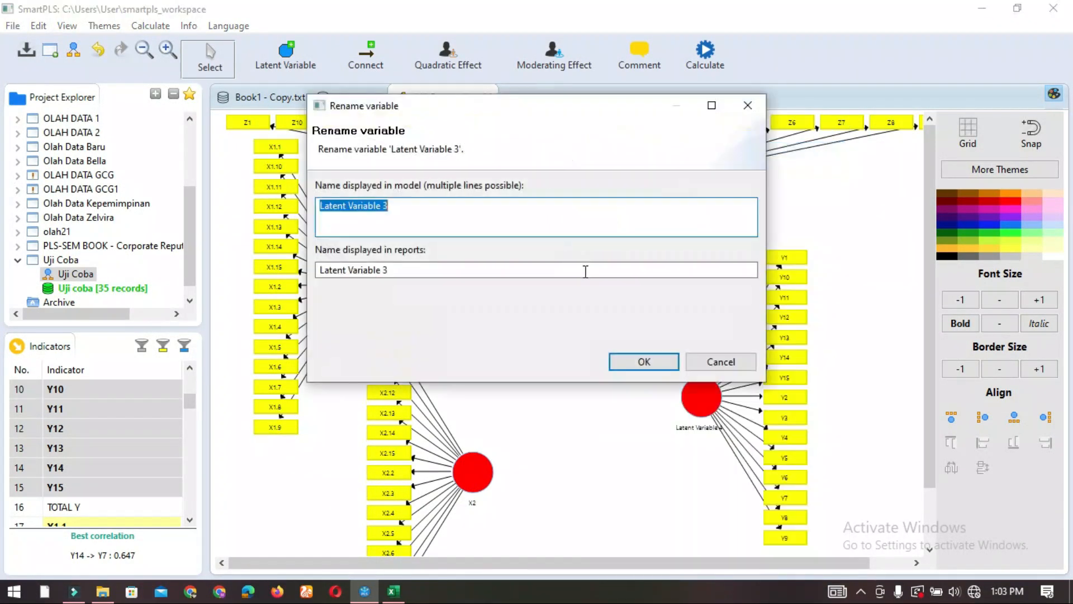
text(Z)
click(643, 361)
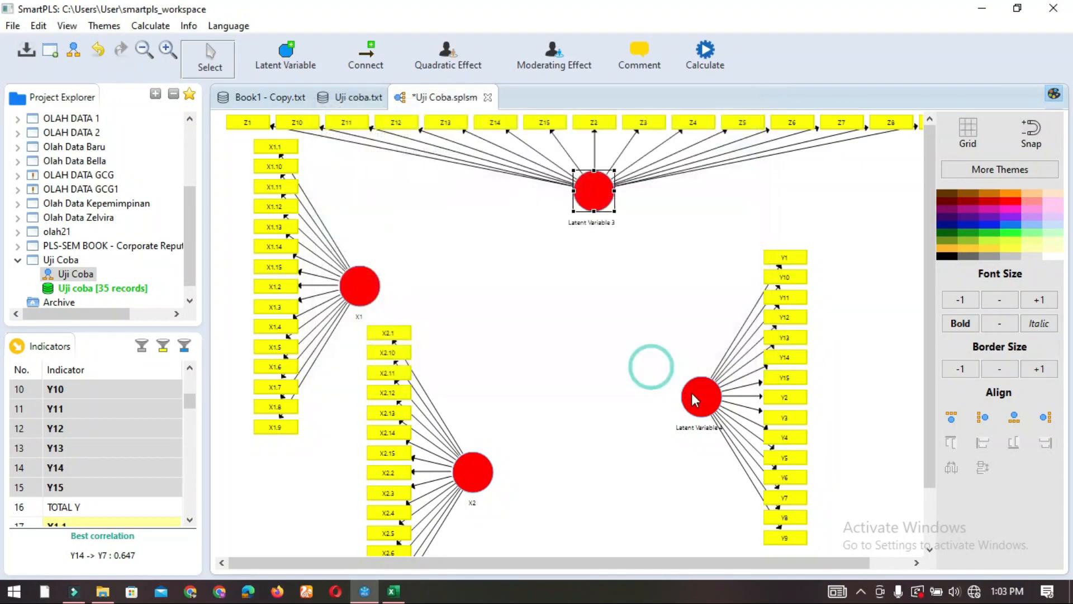
right_click(694, 396)
click(732, 150)
text(Y)
click(651, 362)
click(855, 371)
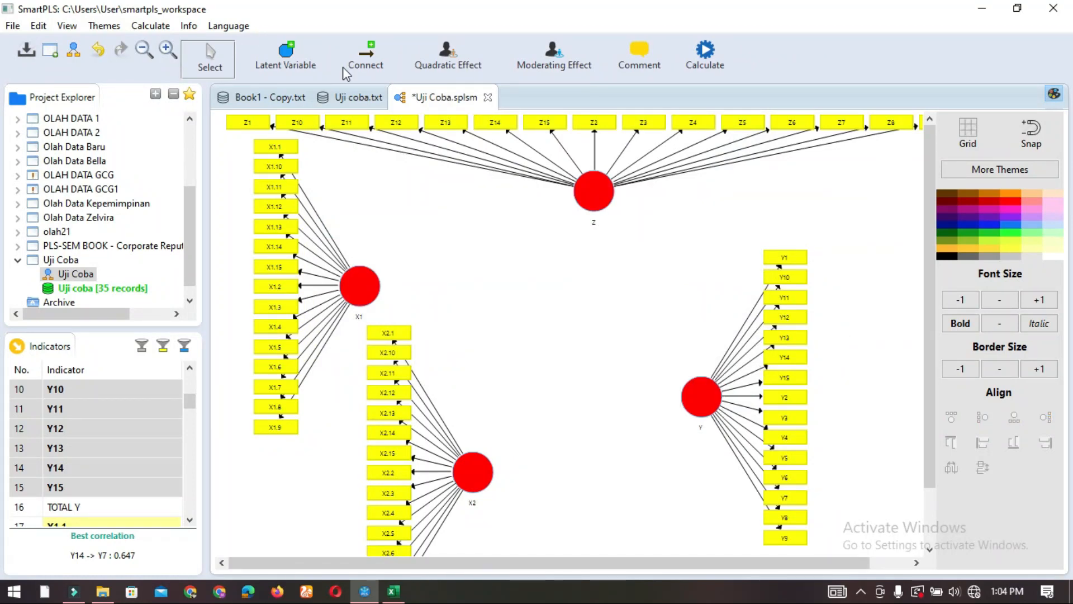
Connect the constructs with structural paths from X1 to Y, from X1 to Z and from Z to Y.
click(372, 63)
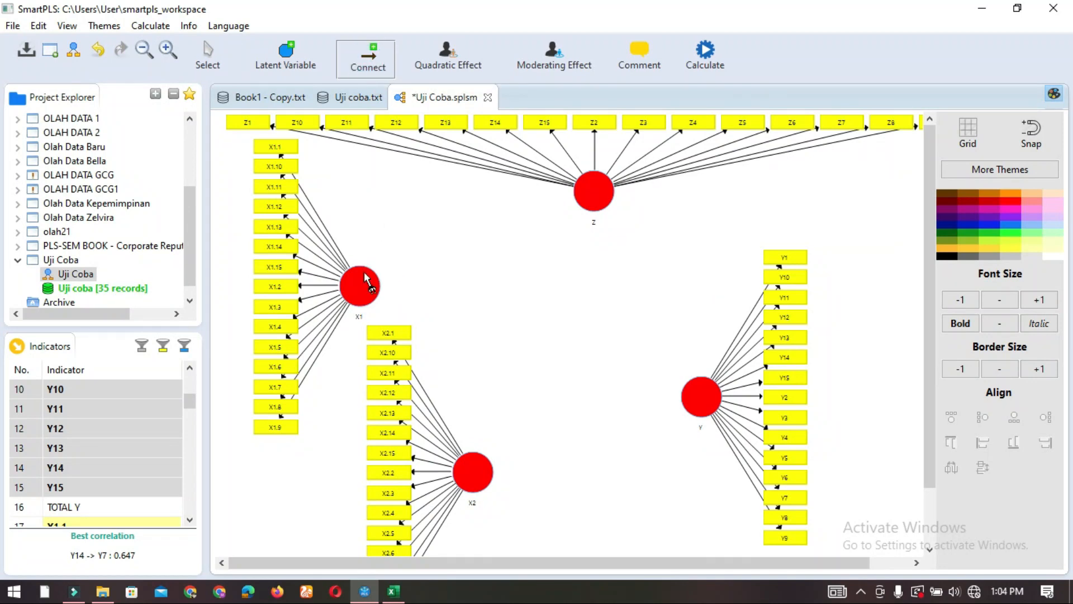
click(368, 296)
click(699, 395)
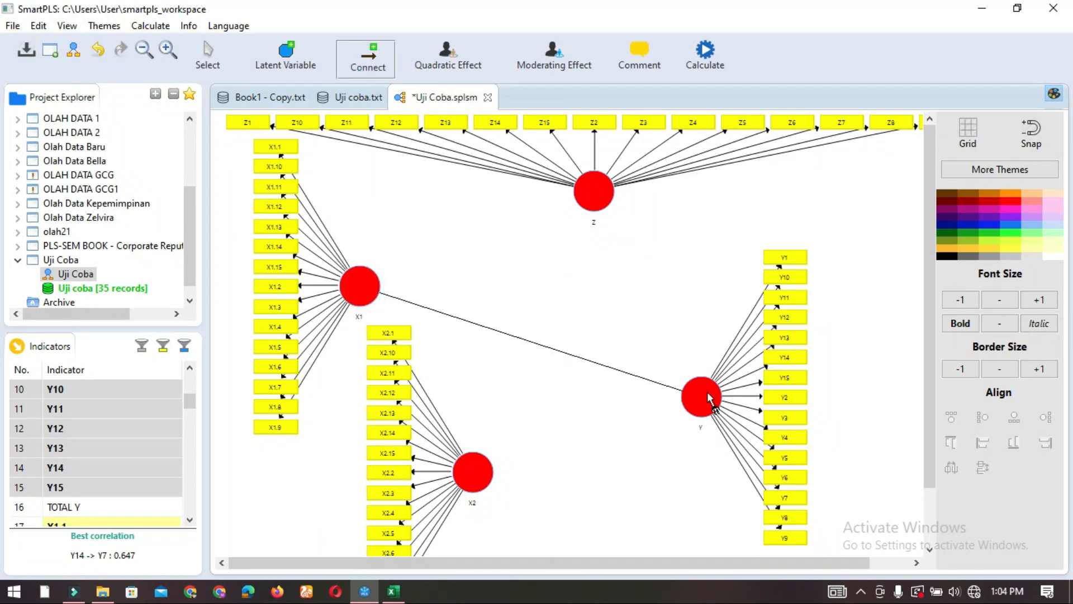
click(362, 291)
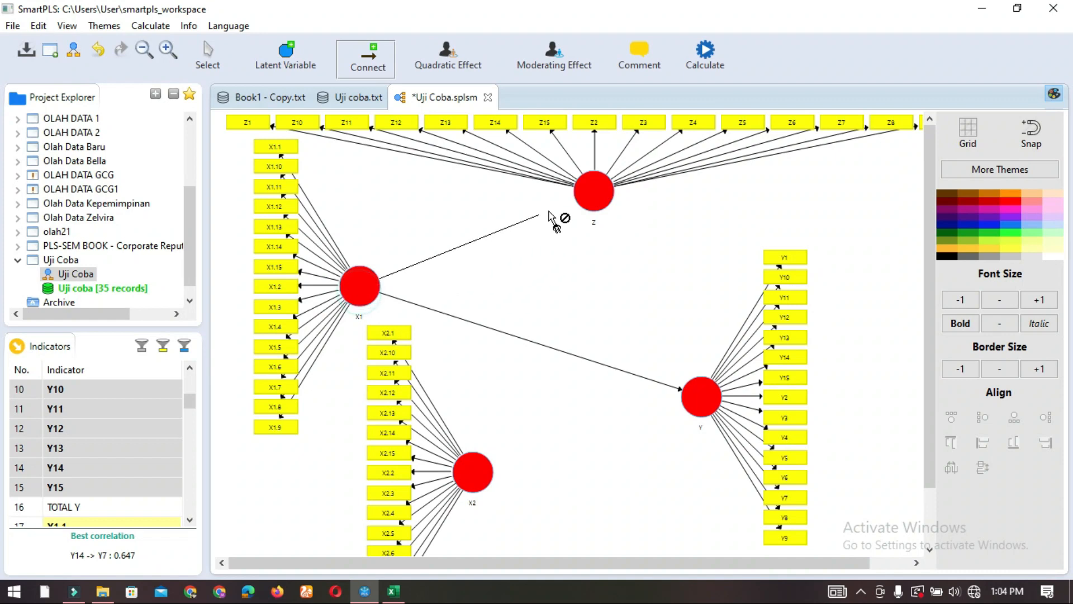
click(612, 206)
click(696, 391)
Connect X2 to Y and X2 to Z with structural paths, and return to selection mode.
click(471, 467)
click(697, 395)
click(467, 479)
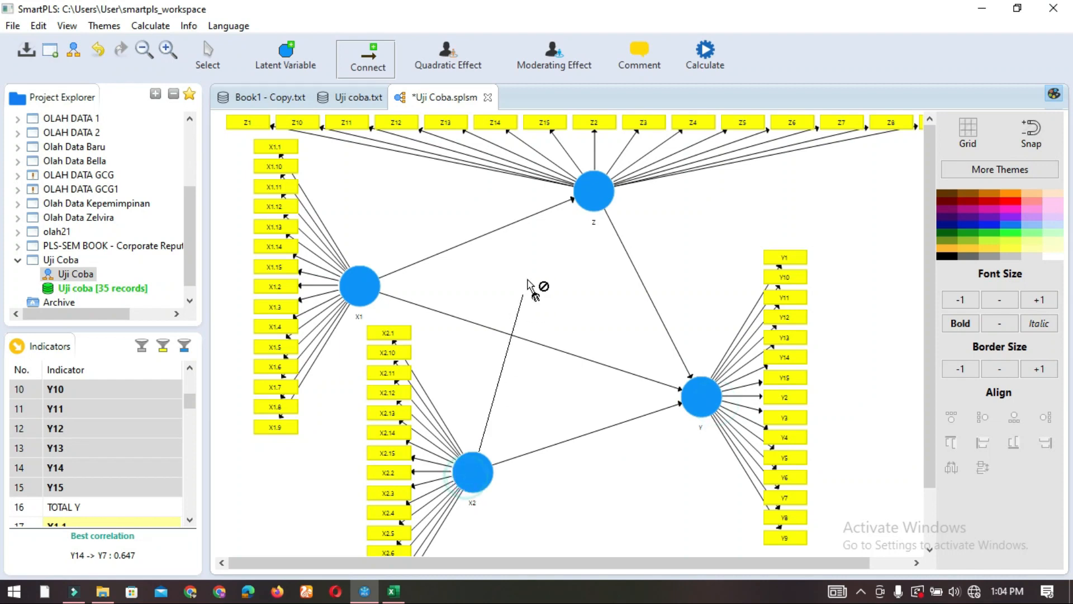
click(593, 203)
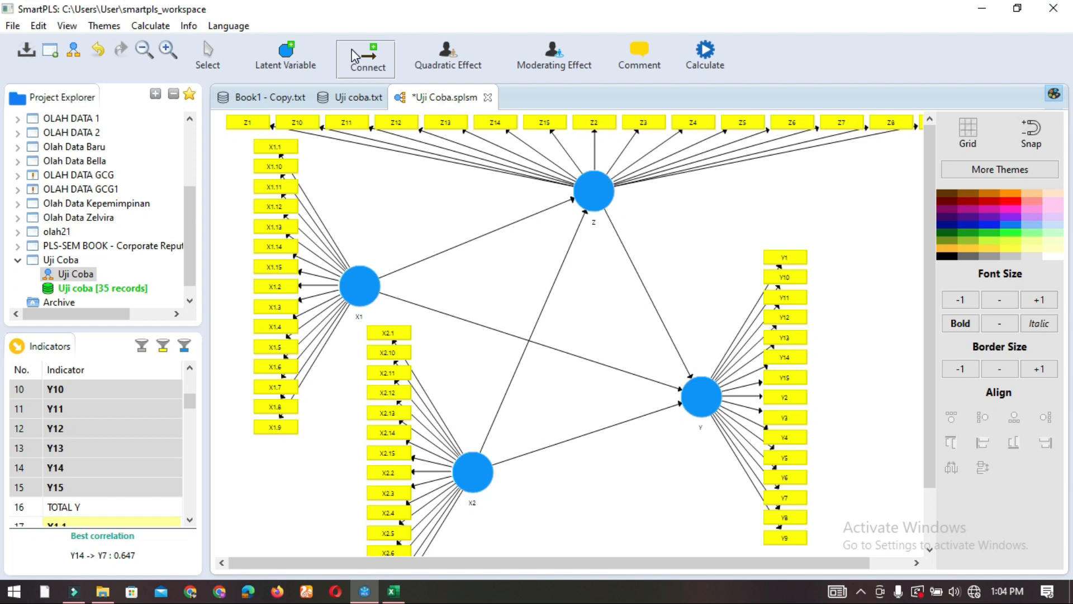
click(208, 55)
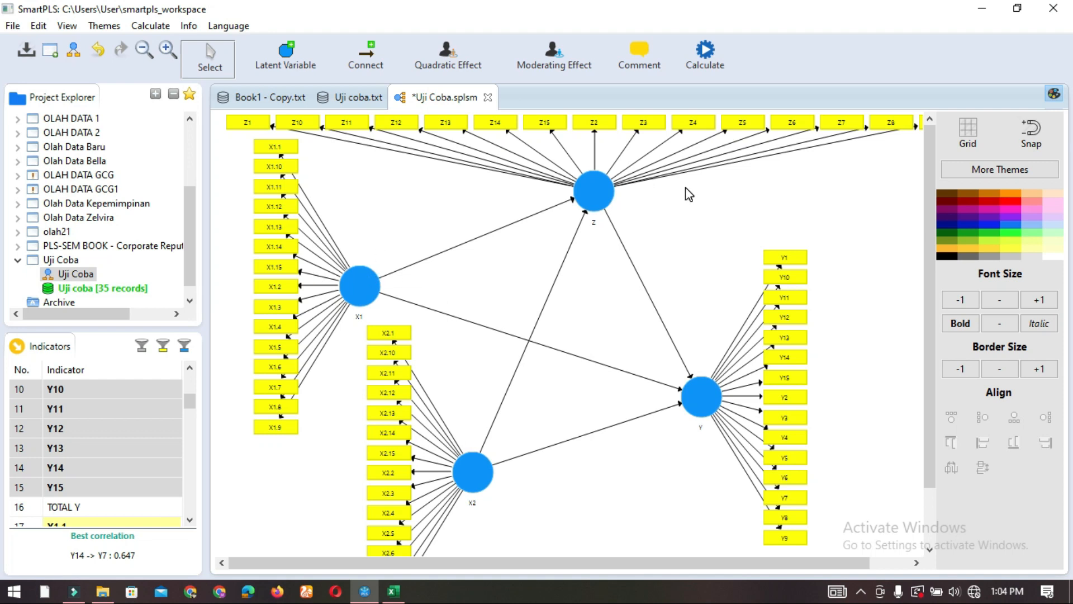
Run the PLS Algorithm with the default settings, view its path coefficients matrix and close the report.
click(707, 59)
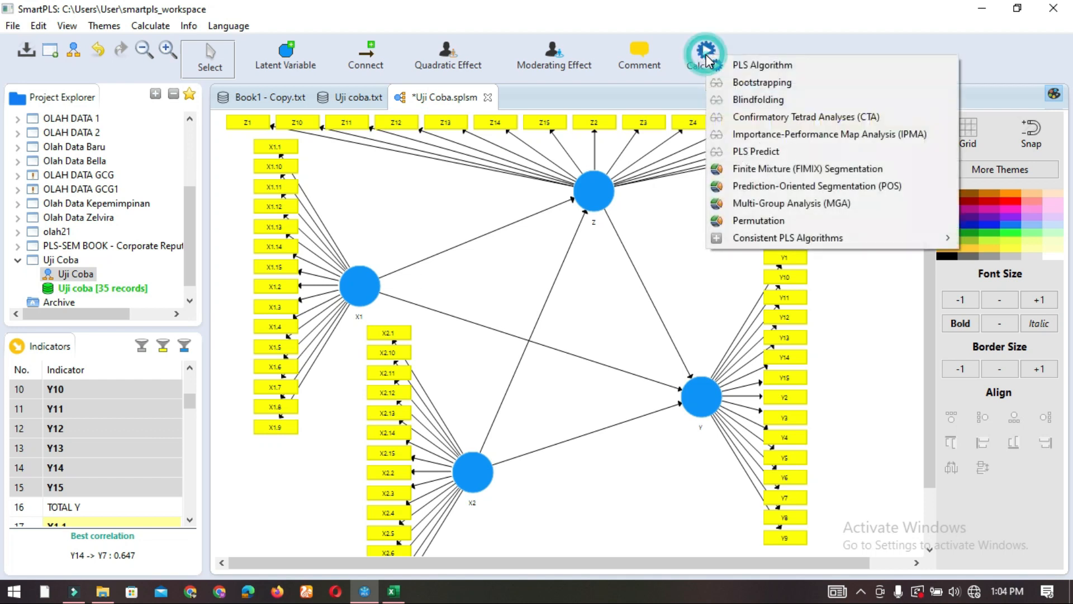
click(737, 66)
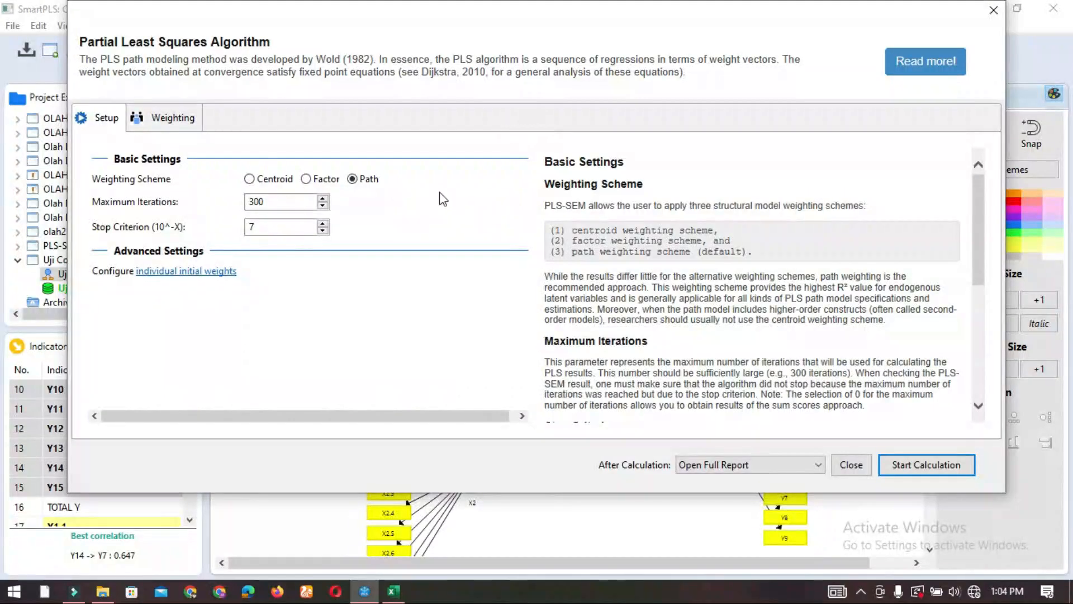
click(933, 465)
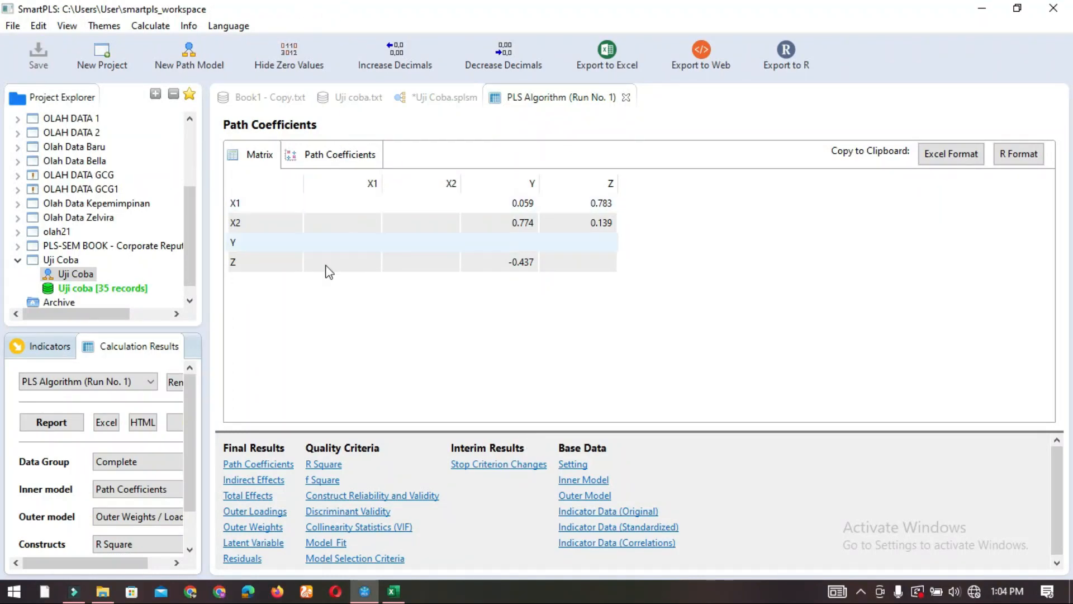
click(271, 474)
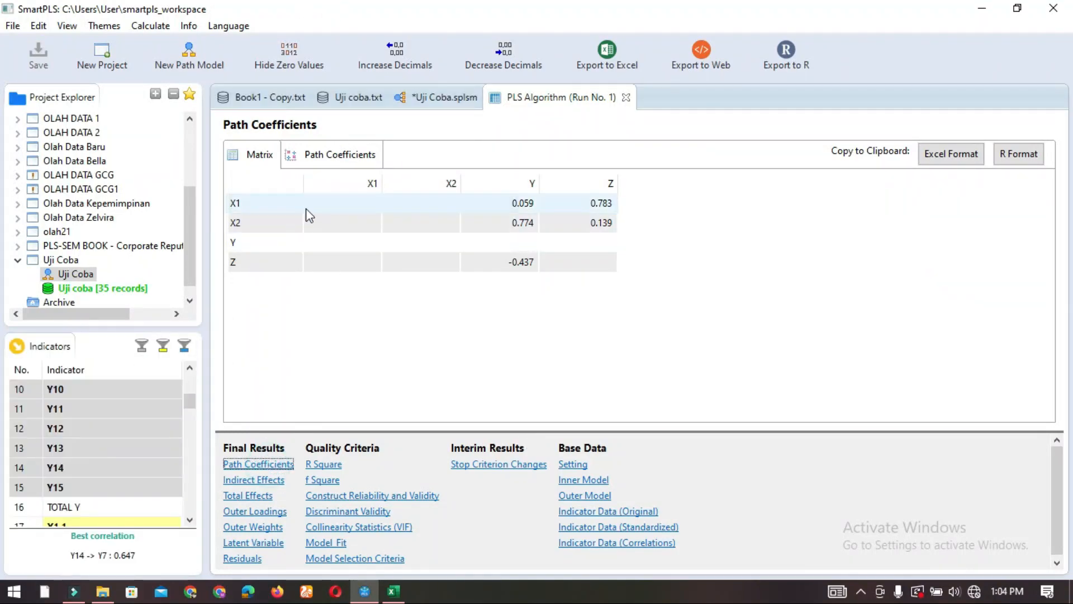
mouse_move(305, 186)
mouse_down()
mouse_move(325, 191)
mouse_move(314, 193)
mouse_up()
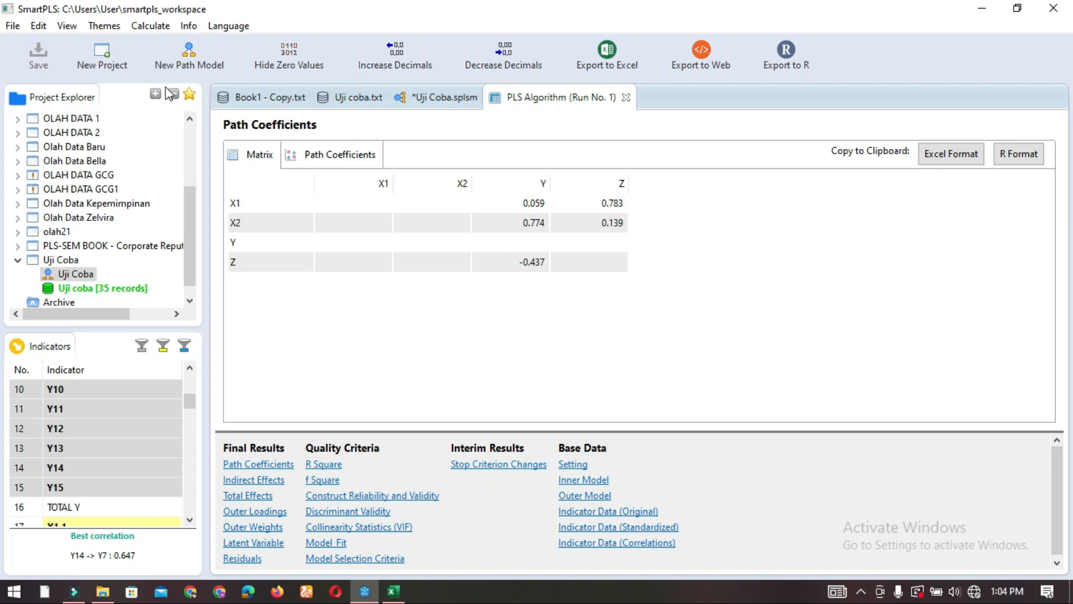
click(623, 99)
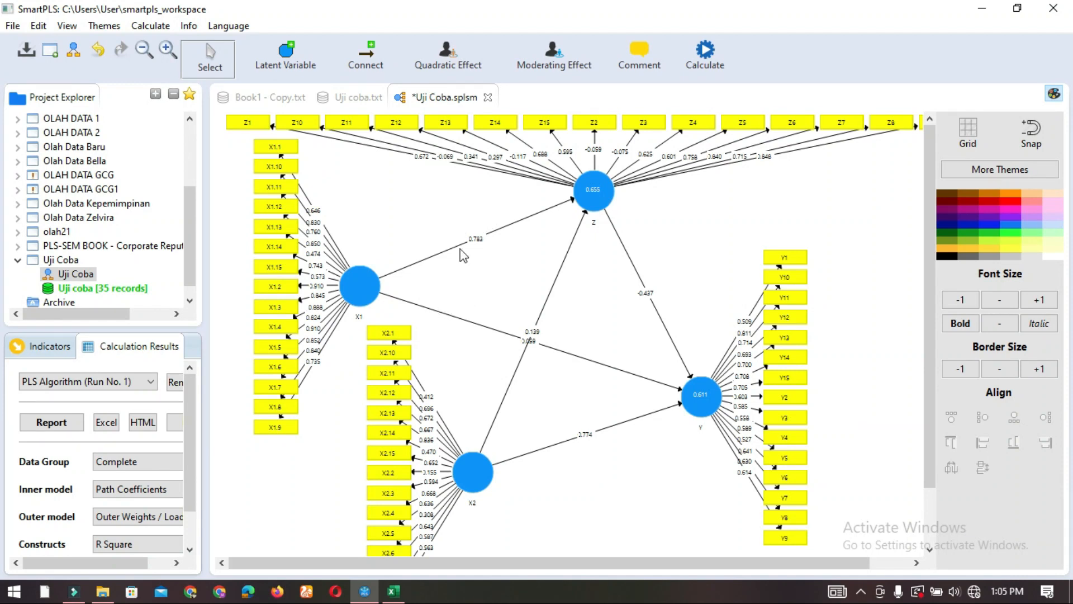
Run the PLS Algorithm again on the Uji Coba model with the default settings and the full report opened.
click(713, 65)
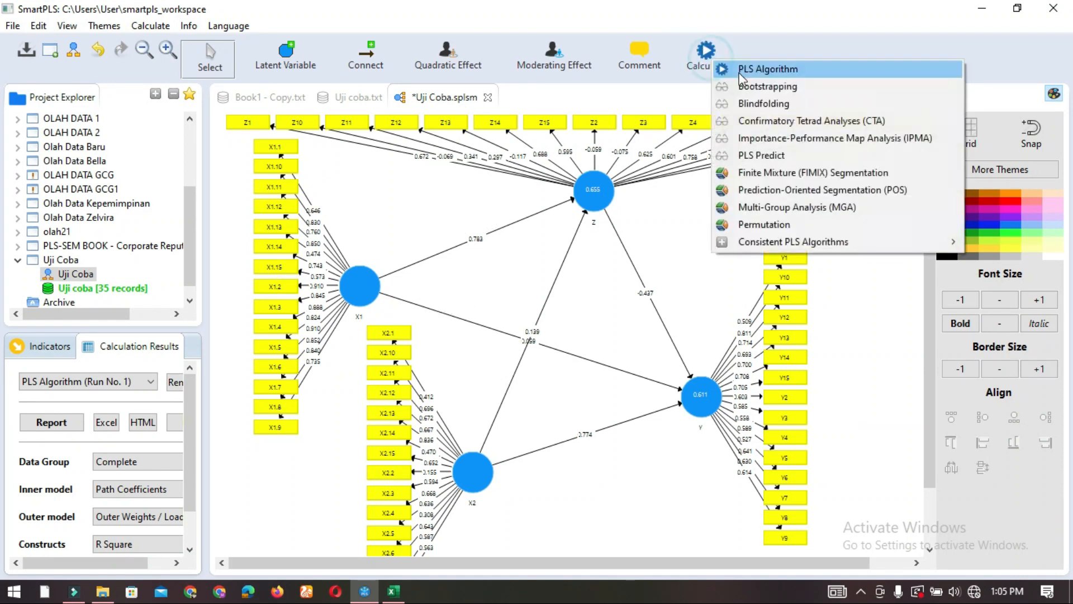
click(744, 72)
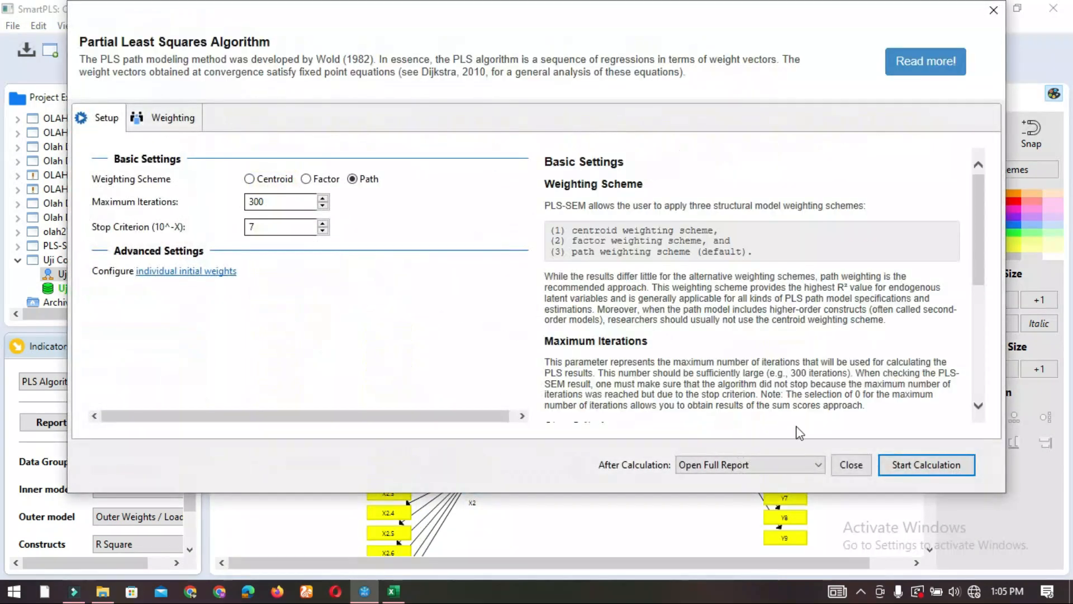
click(922, 466)
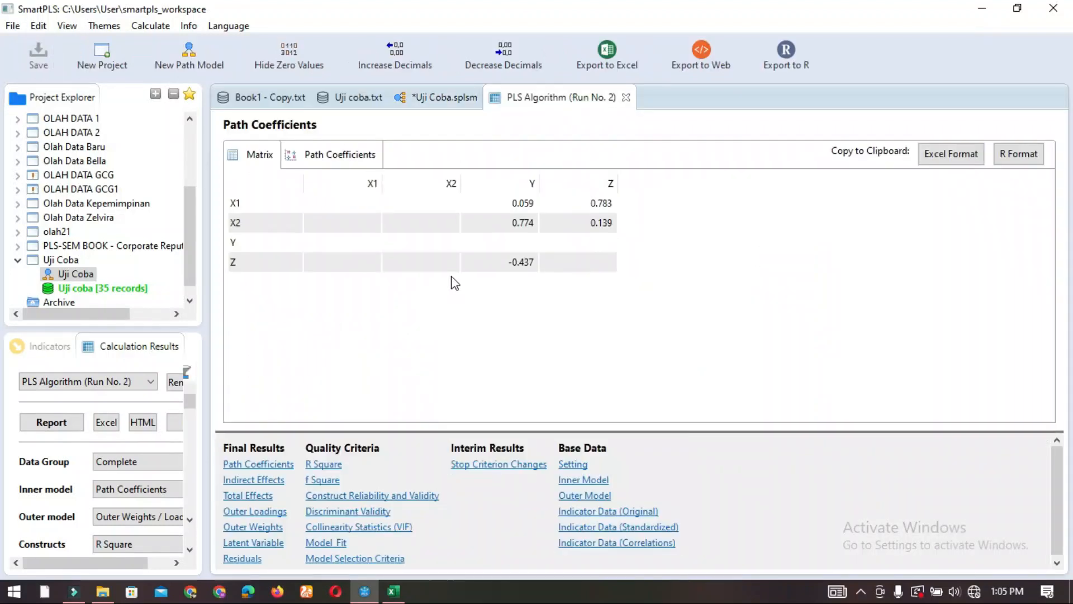
Examine the outer loadings of the X1, X2, Y and Z indicators in the PLS Algorithm report.
click(257, 511)
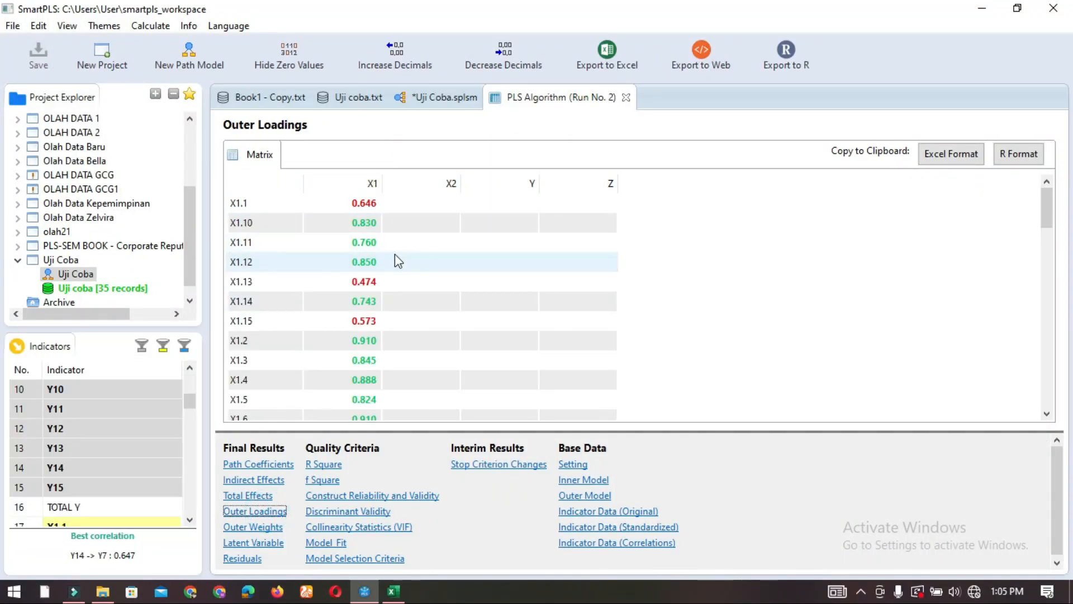
scroll(397, 260, down, 6)
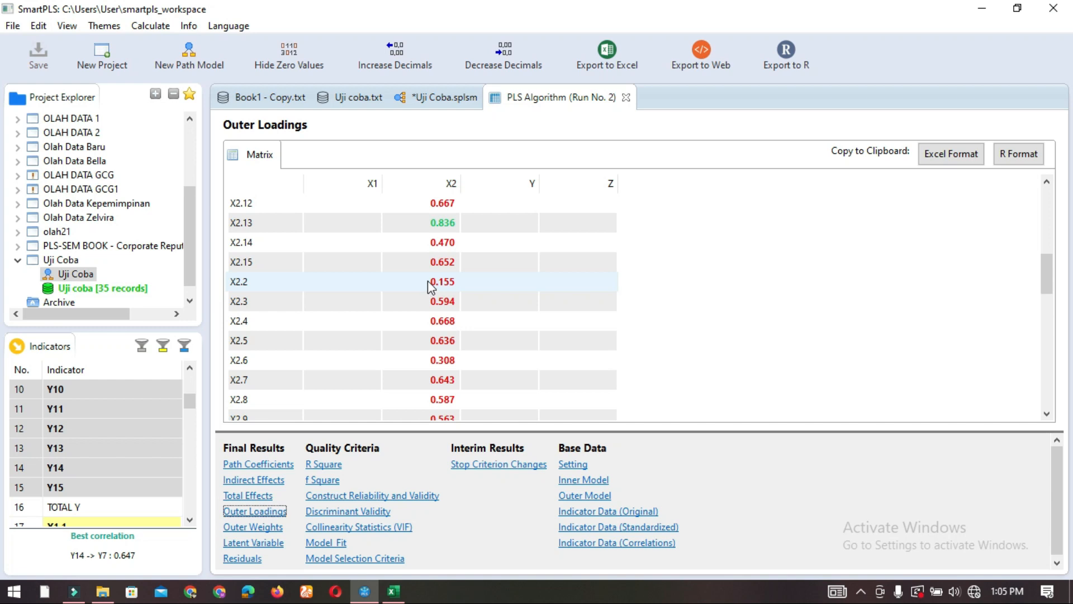
scroll(454, 271, down, 3)
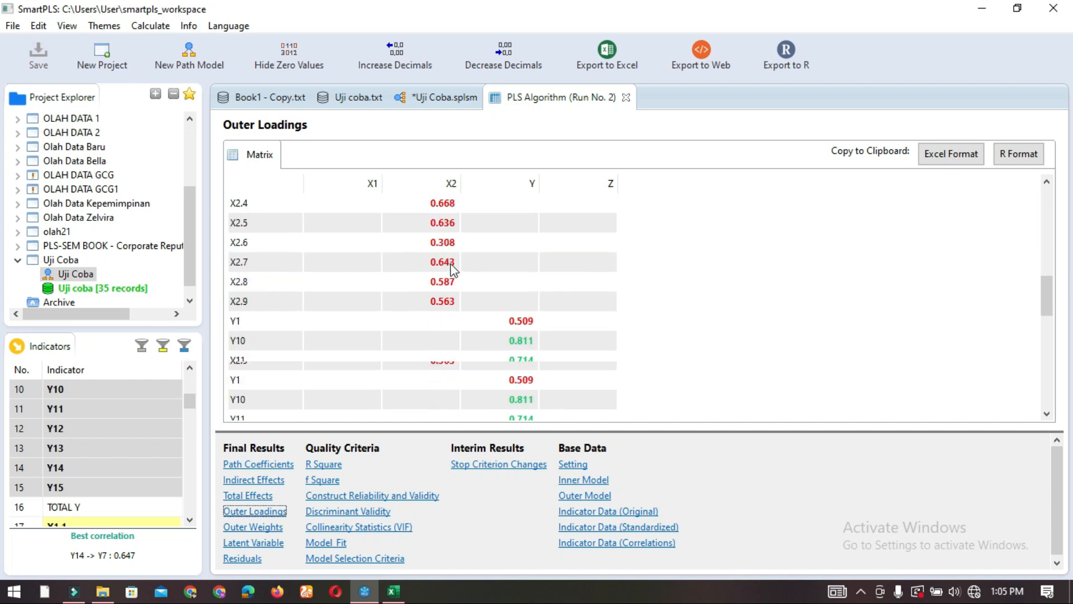
scroll(453, 271, down, 1)
scroll(451, 269, up, 4)
scroll(451, 269, down, 2)
scroll(459, 268, up, 2)
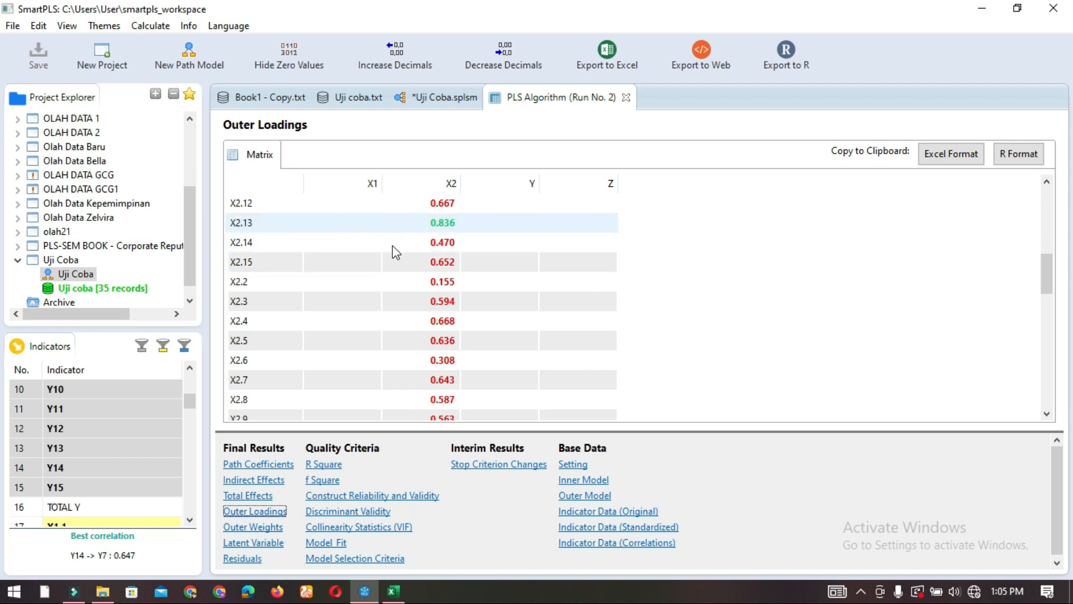
scroll(394, 250, up, 2)
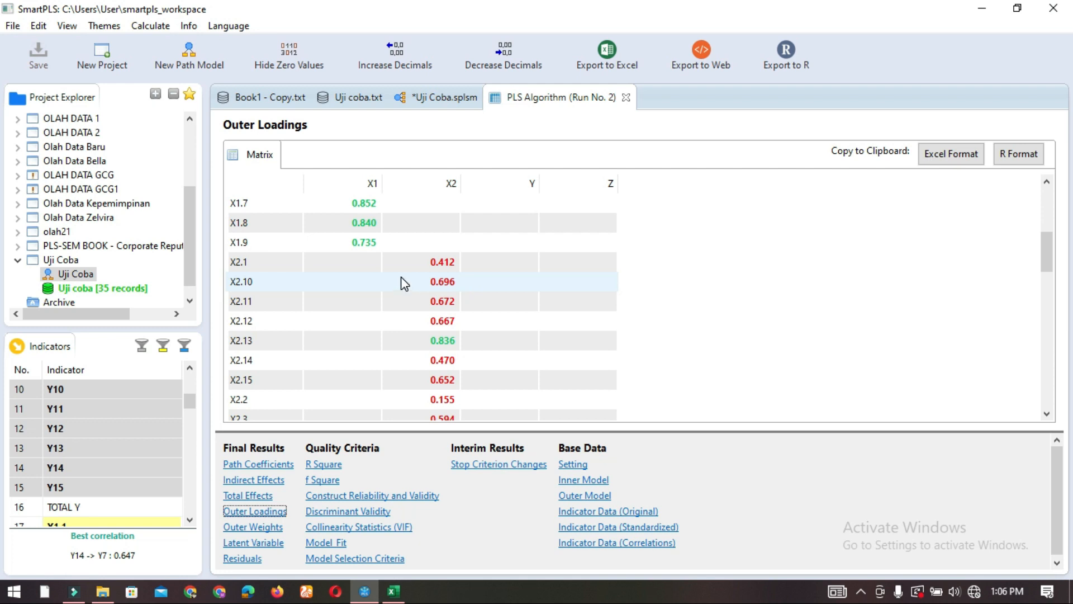
scroll(419, 306, down, 8)
scroll(422, 311, down, 4)
scroll(435, 309, up, 11)
scroll(443, 311, up, 2)
Export the Uji Coba model diagram with its PLS results as the PNG image Uji 1 in Documents and close the image preview.
click(435, 97)
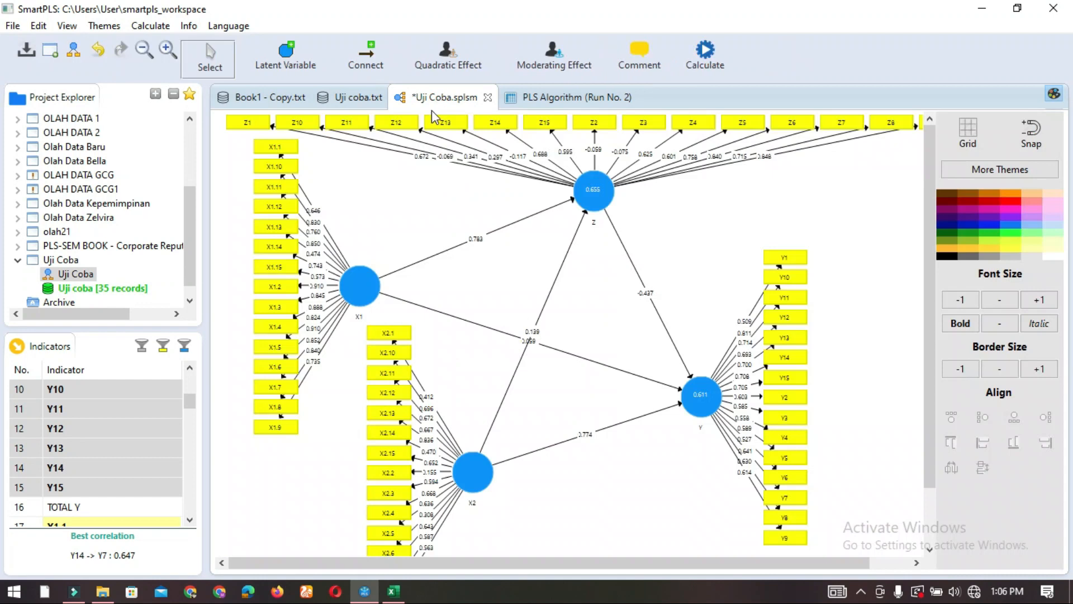
right_click(685, 246)
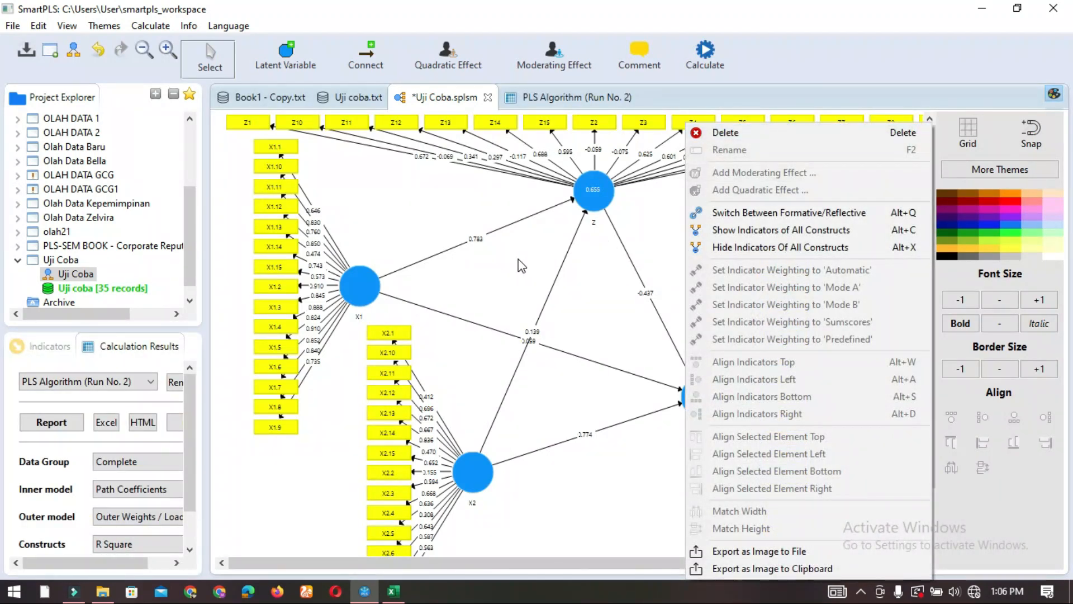
right_click(521, 266)
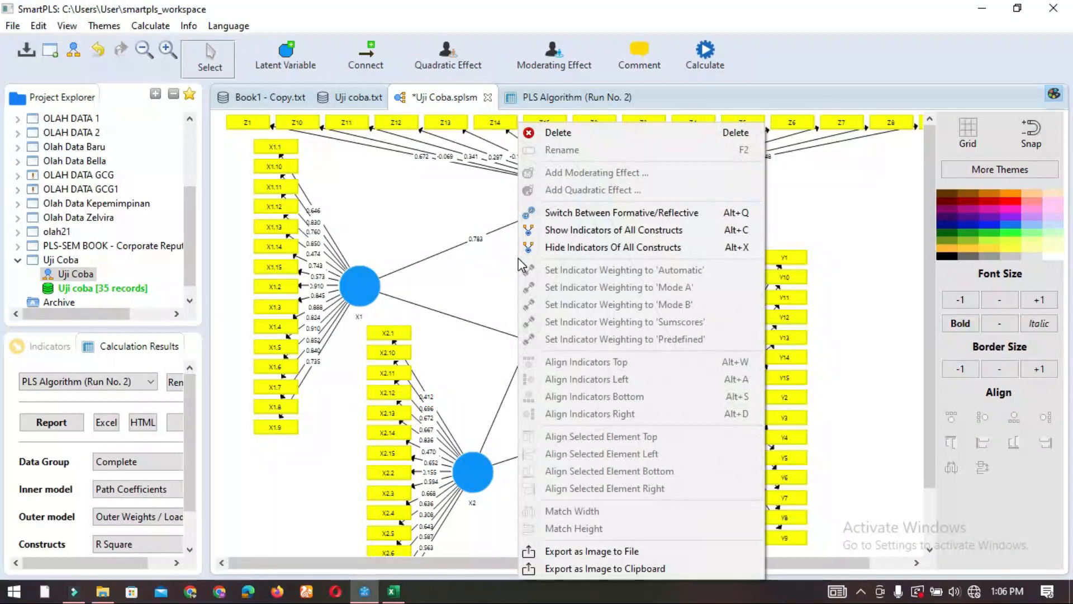
click(607, 553)
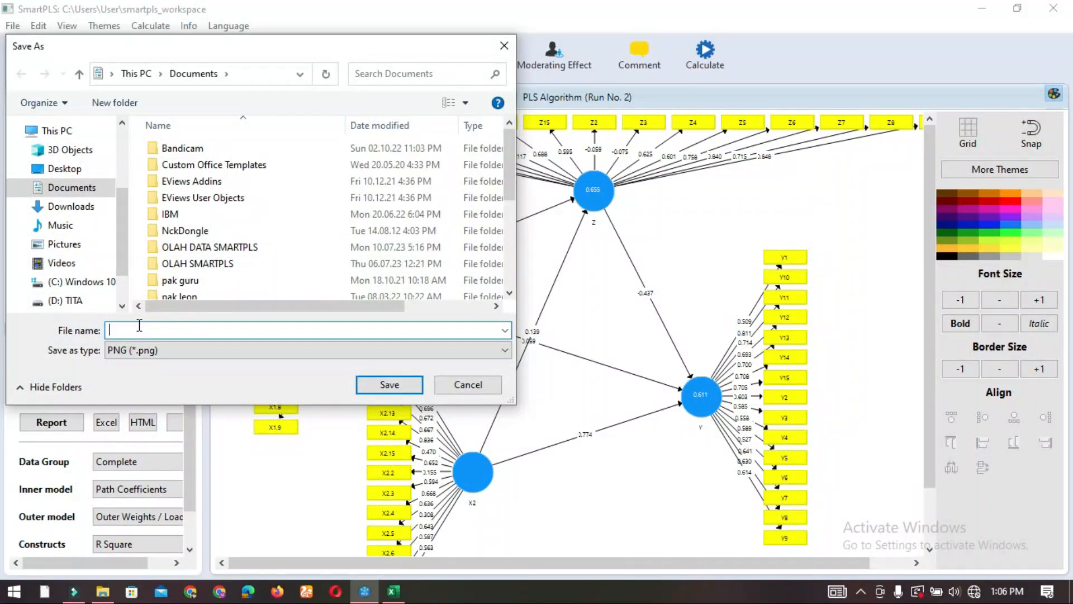
text(Uji 1)
click(398, 387)
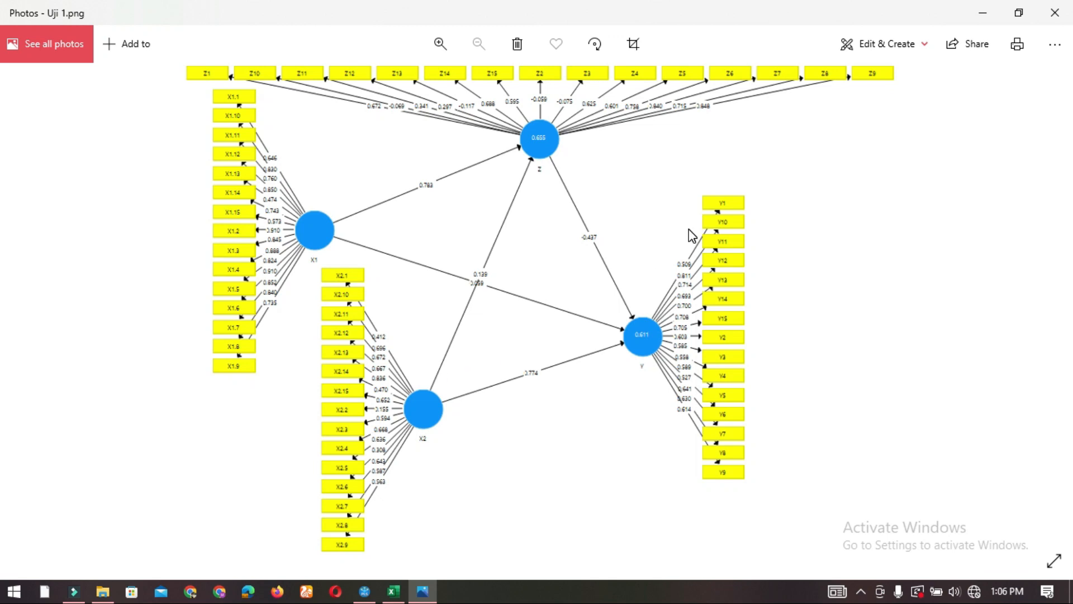
click(1052, 16)
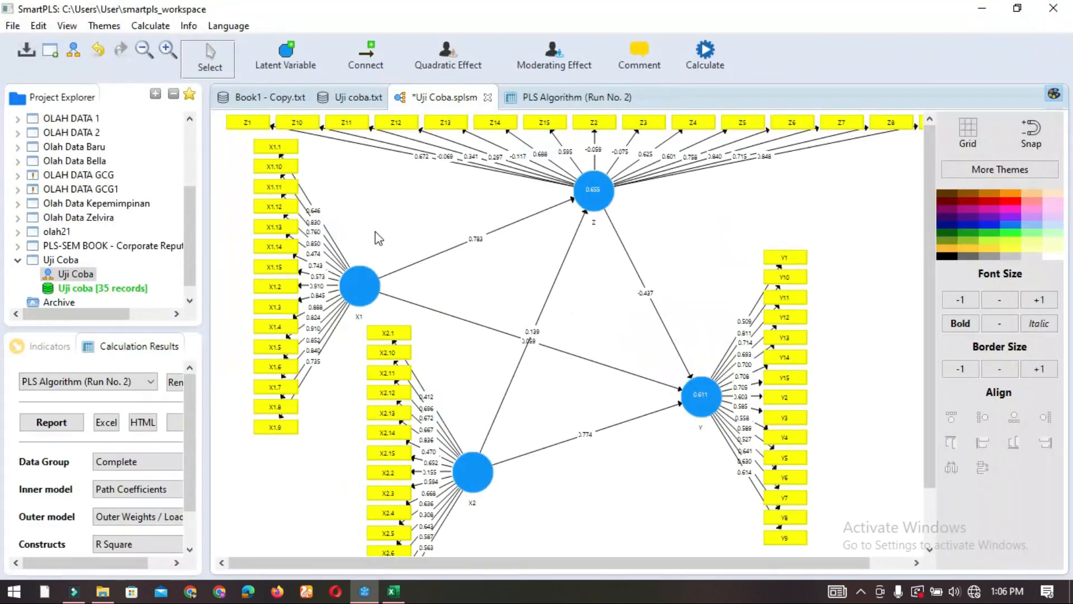
Run basic Bootstrapping on the Uji Coba model with 500 subsamples, a two-tailed test and a 0.05 significance level.
click(545, 98)
click(445, 99)
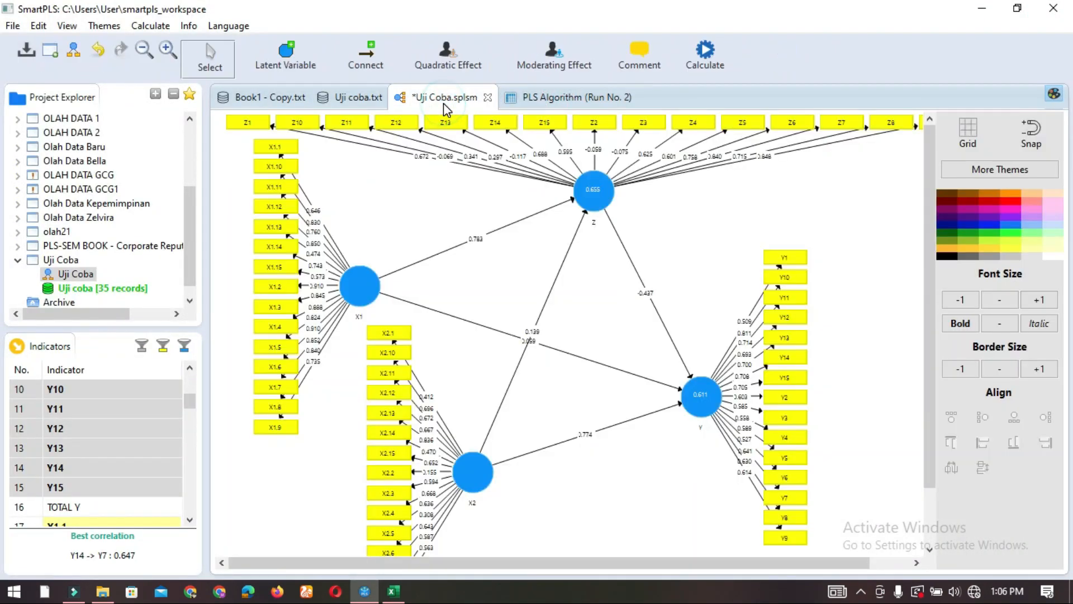
click(705, 56)
click(758, 87)
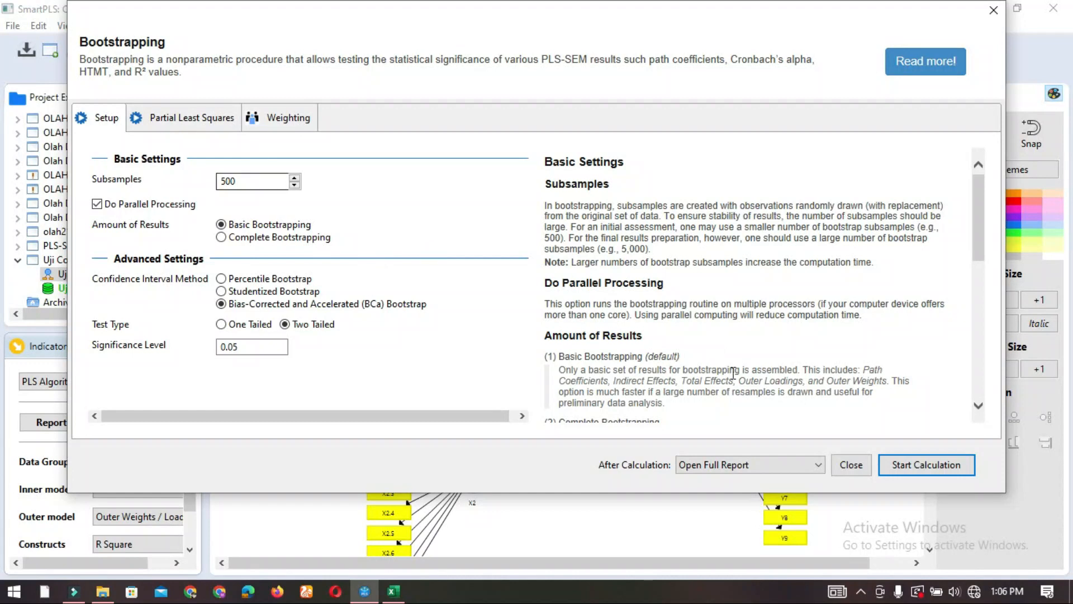
click(926, 464)
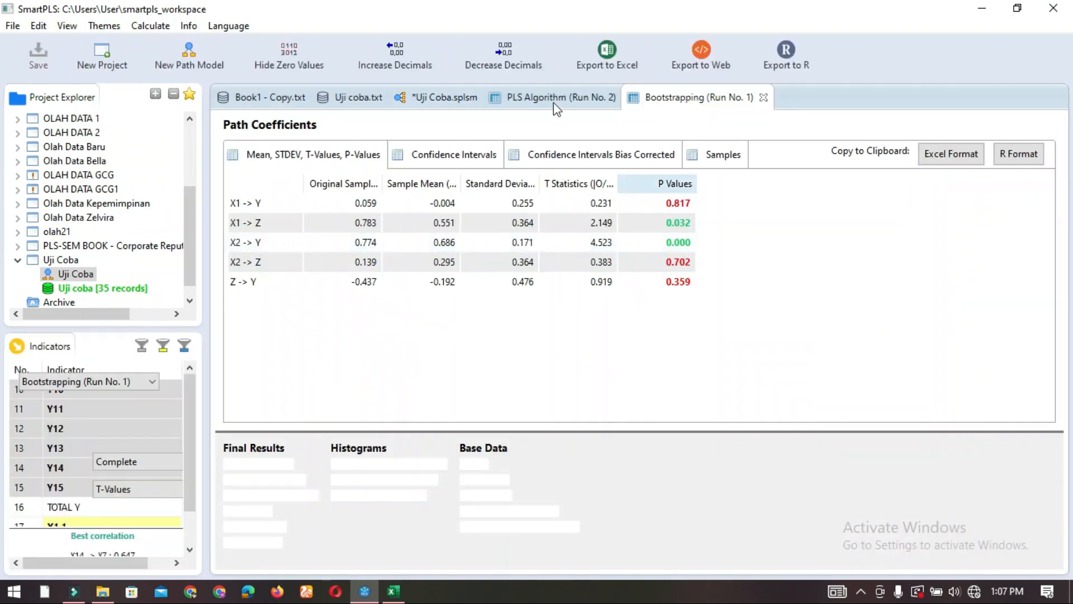
Export the model diagram with the bootstrapping T-values as the PNG image Uji 2 in Documents and switch back to SmartPLS.
click(438, 102)
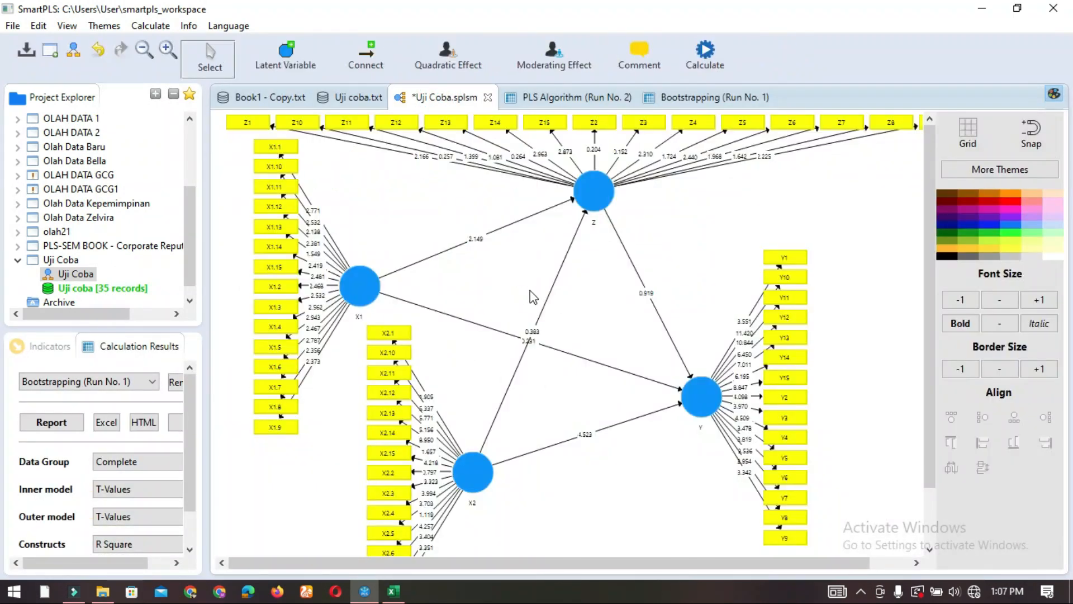
right_click(516, 286)
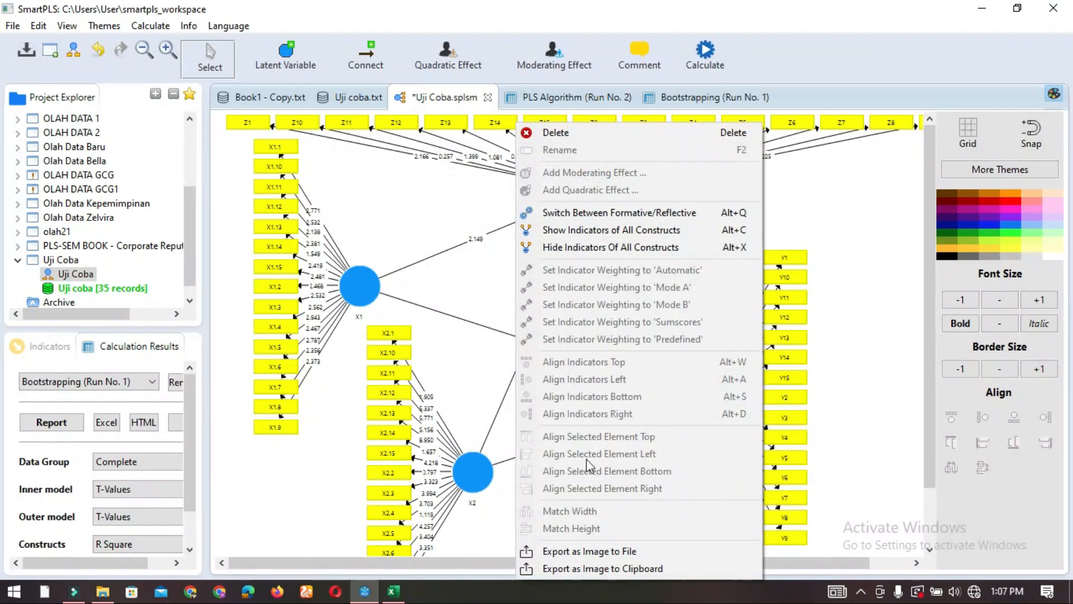
click(595, 551)
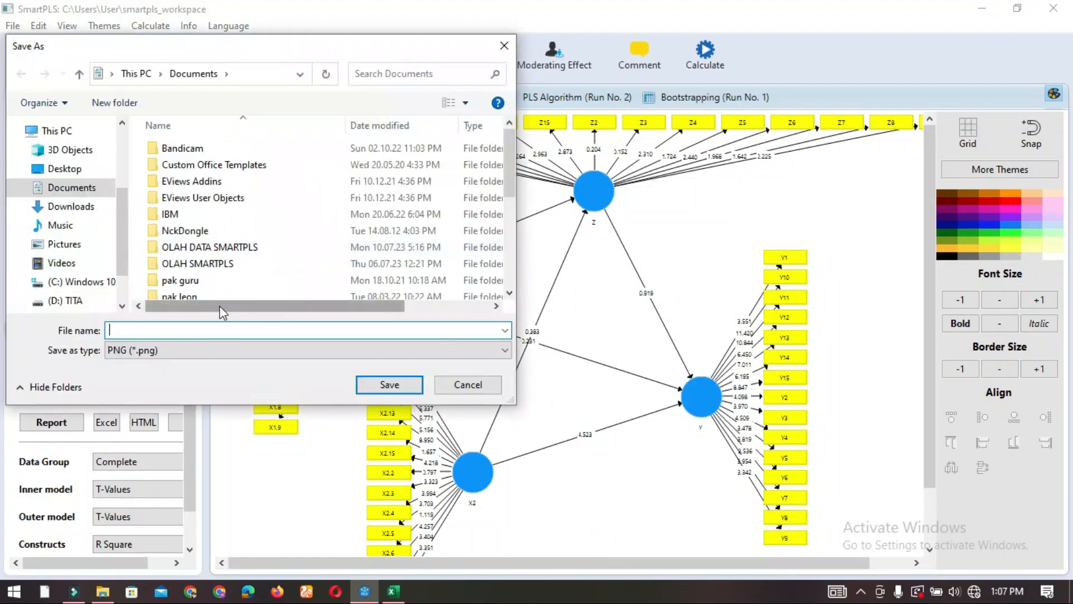
text(Uji 2)
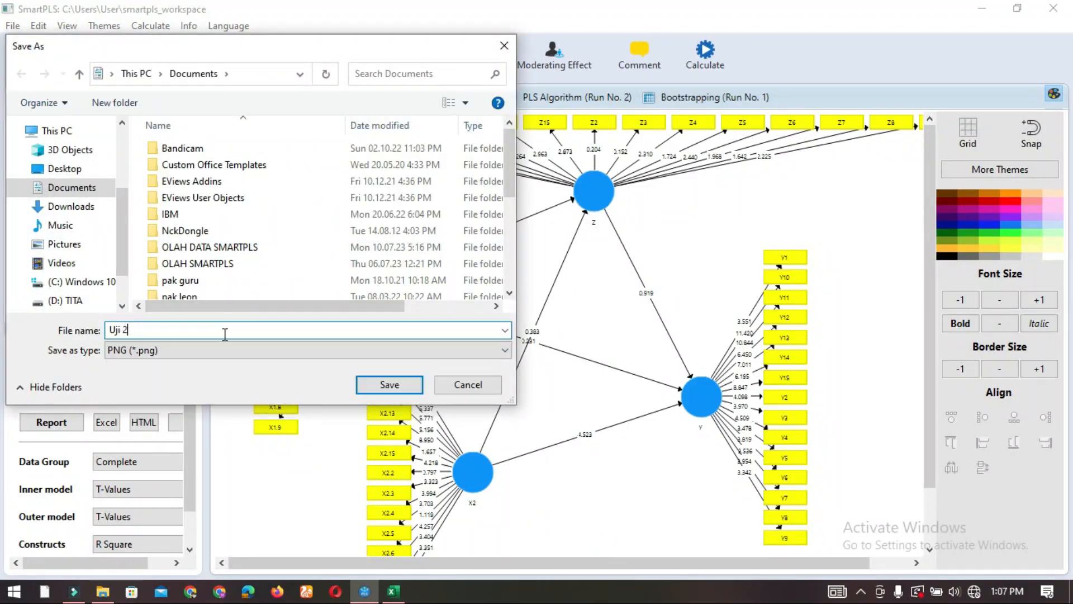
click(389, 384)
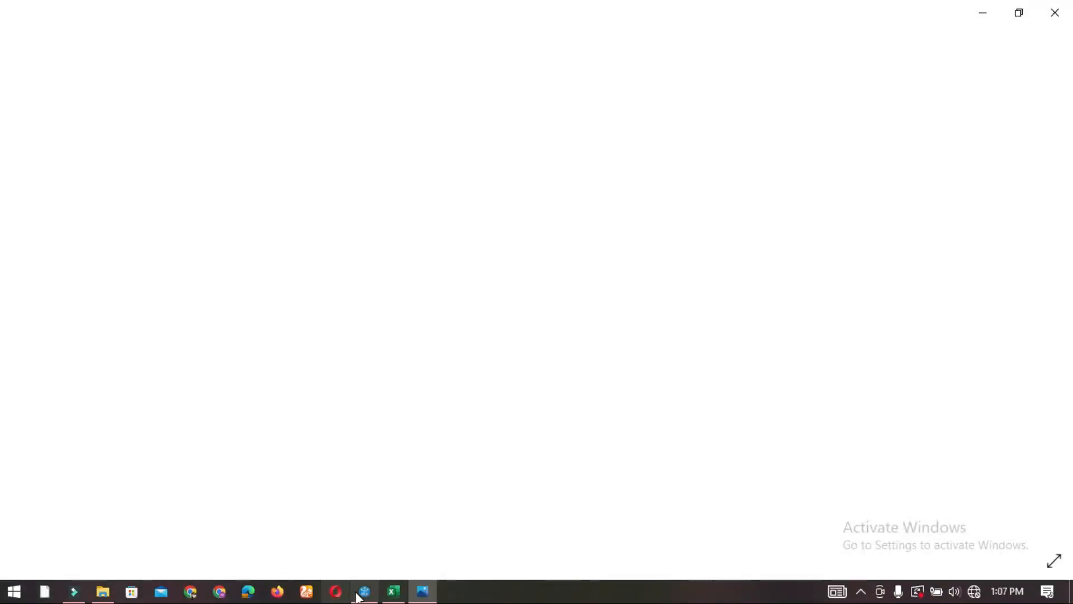
click(364, 591)
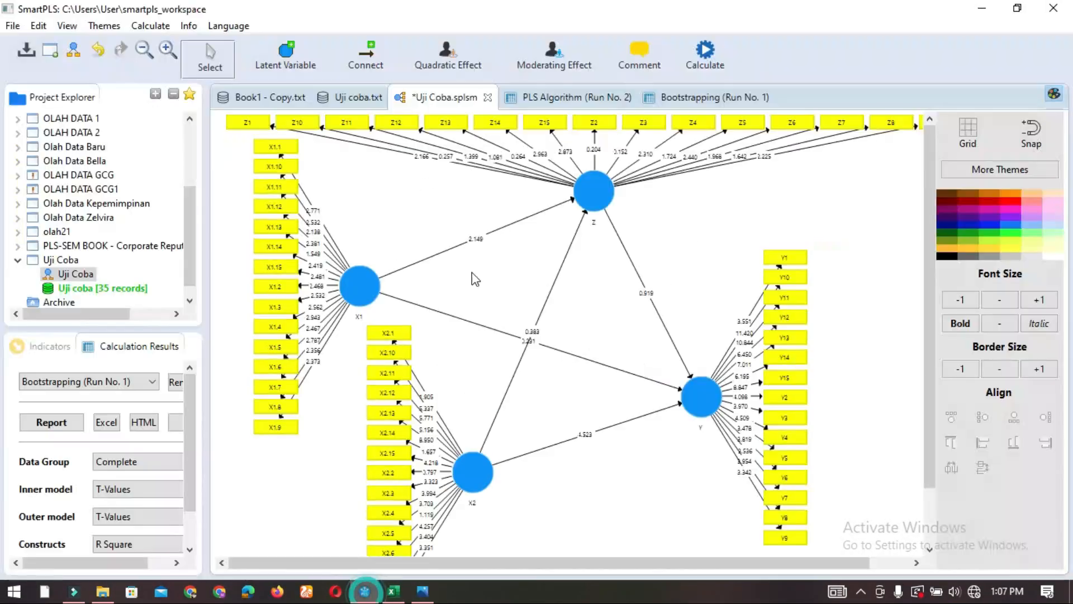
click(556, 100)
click(673, 99)
click(542, 102)
click(667, 104)
click(566, 99)
click(687, 103)
click(567, 101)
click(678, 105)
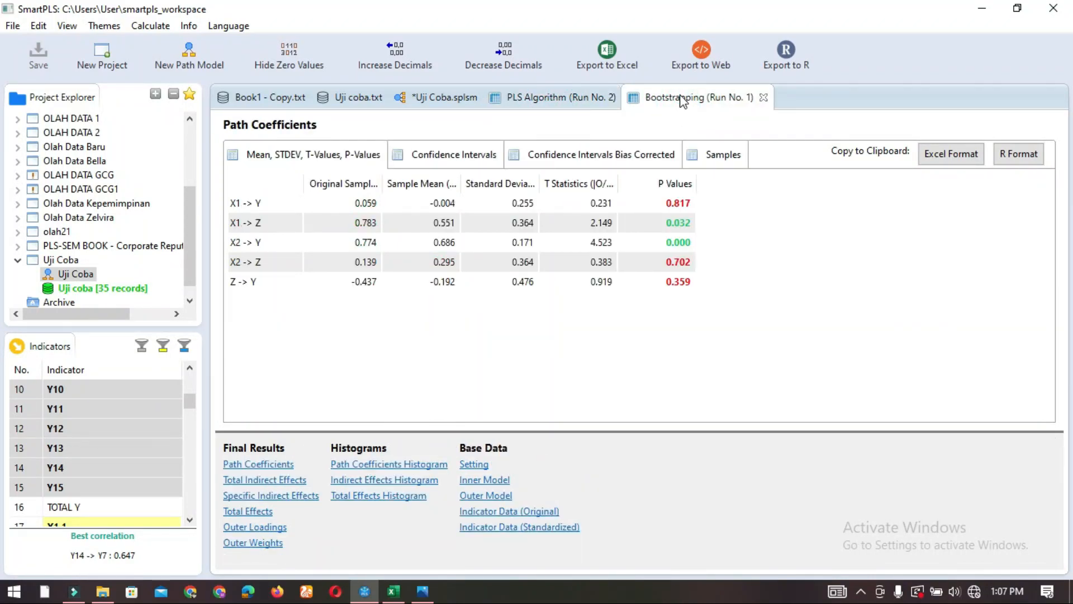
Examine the outer loadings, construct reliability and validity, and discriminant validity tables in the PLS Algorithm report.
click(553, 99)
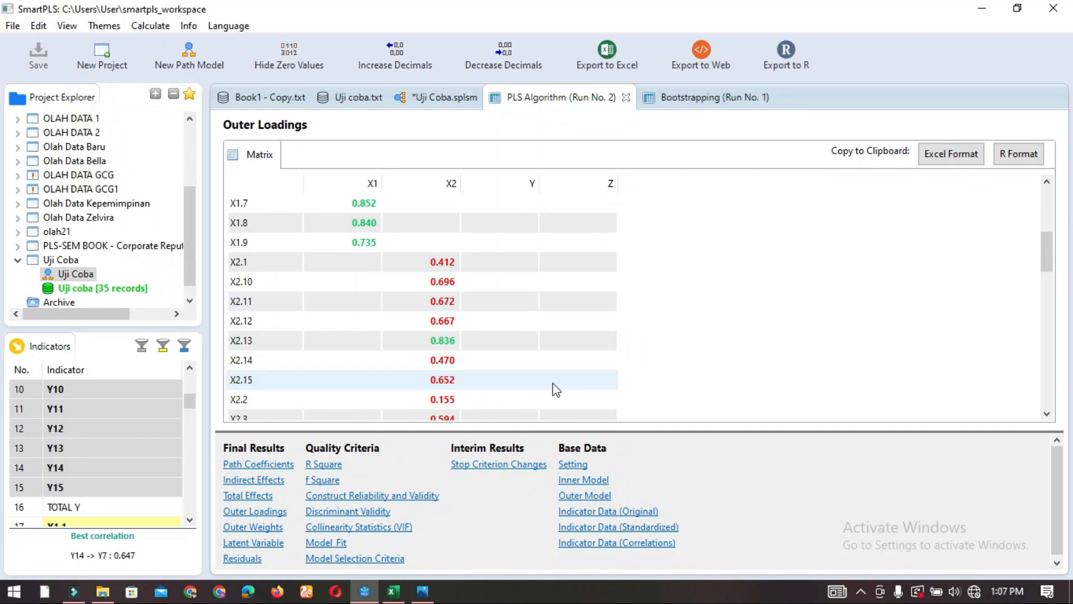
click(255, 511)
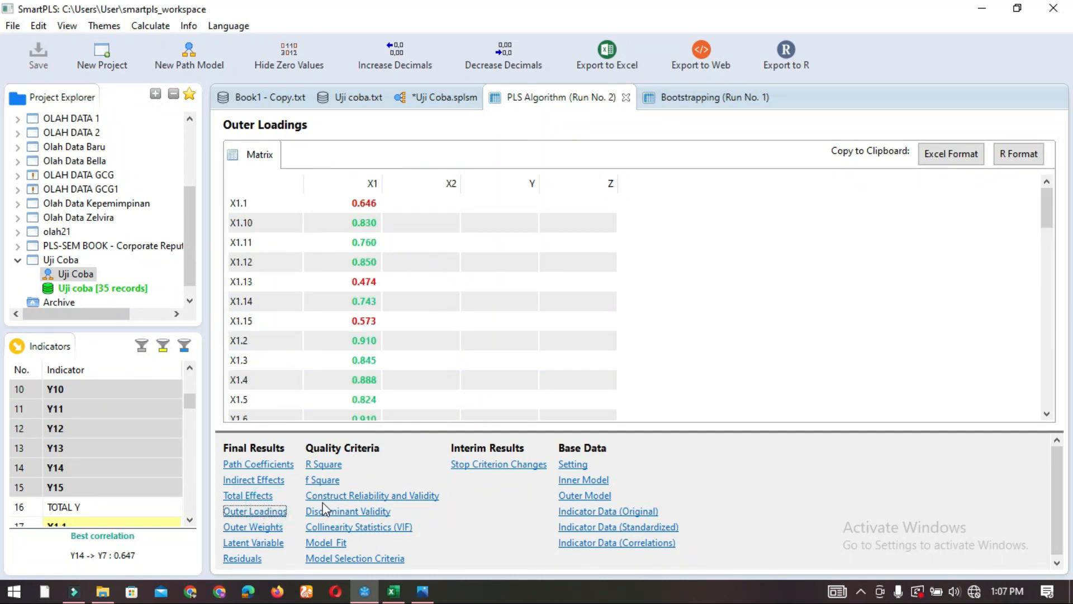
click(373, 496)
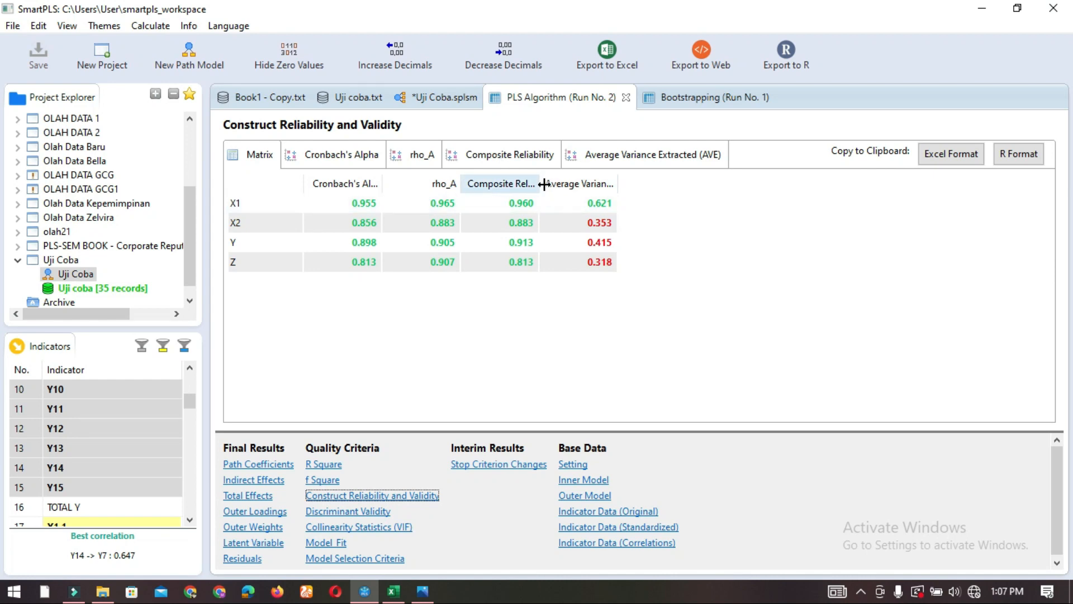
drag(539, 183, 580, 182)
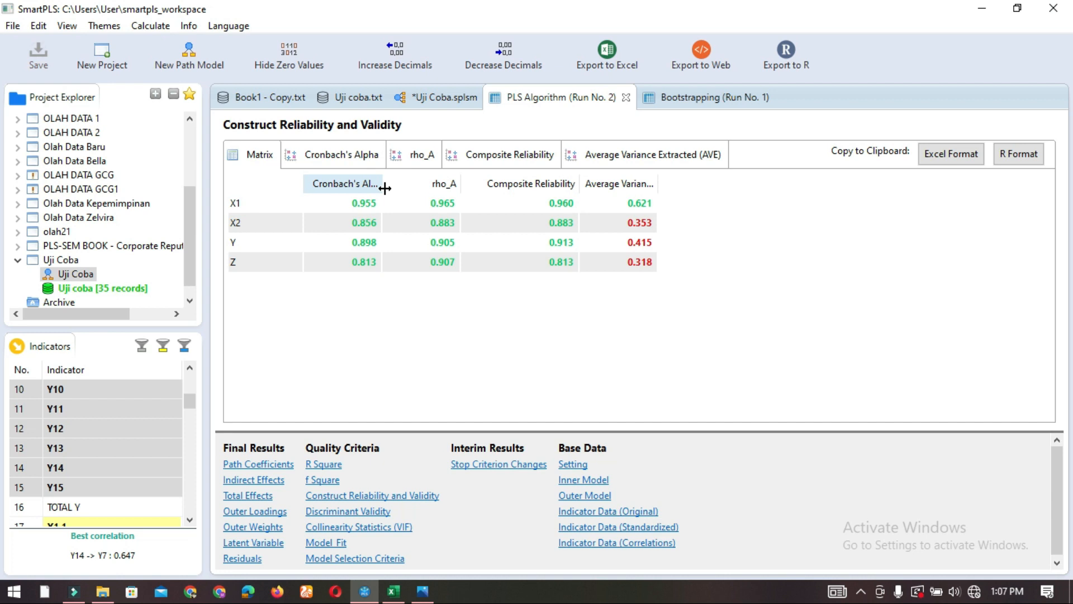
click(348, 512)
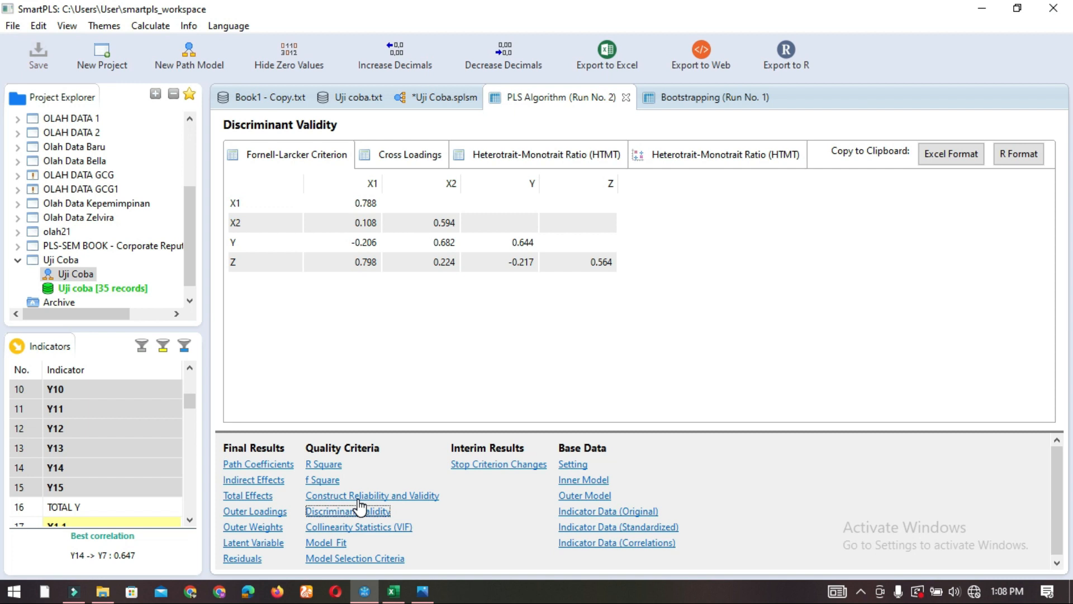
click(359, 499)
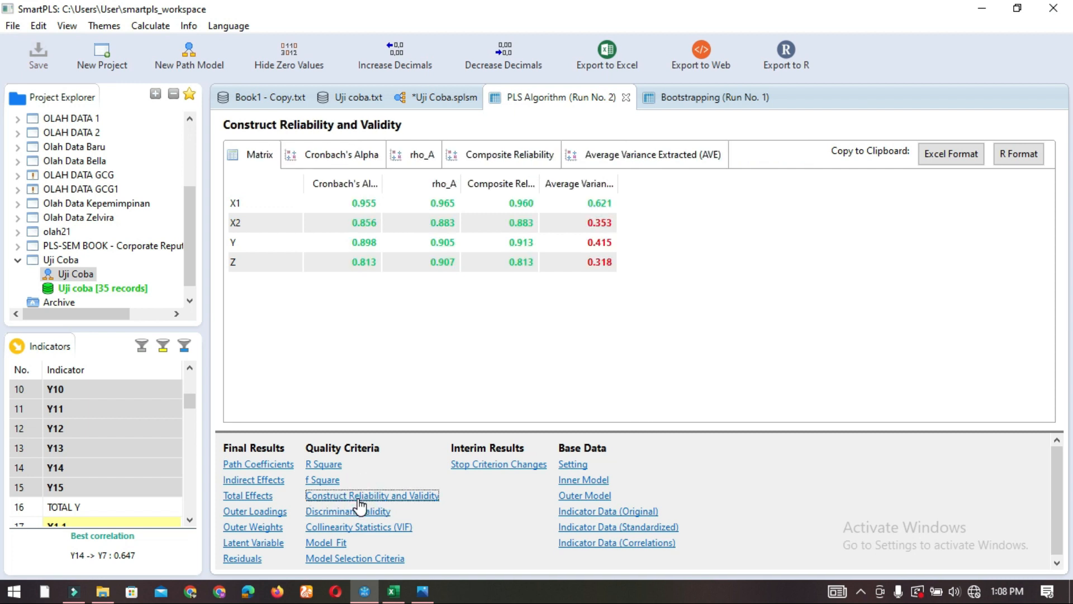
Examine the path coefficients and the specific indirect effects, with their T statistics and P values, in the Bootstrapping report.
click(720, 102)
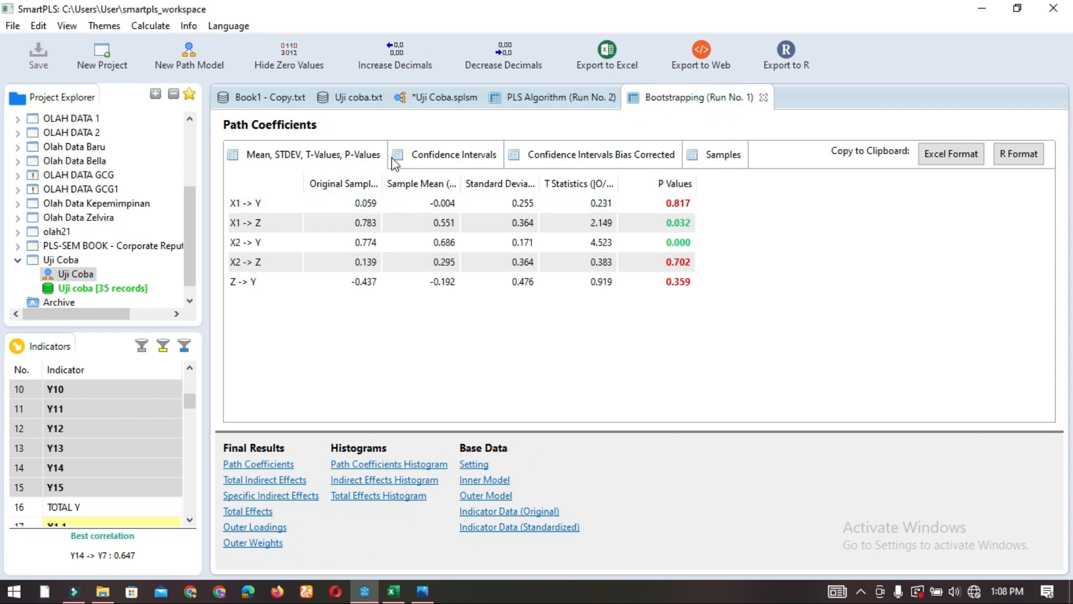
drag(383, 184, 467, 184)
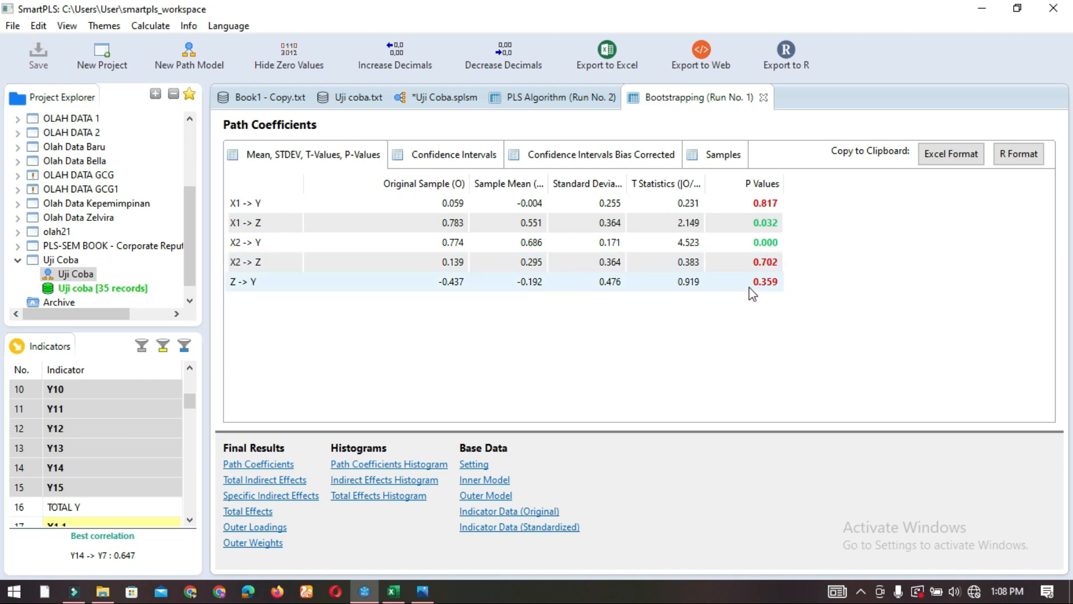
click(266, 469)
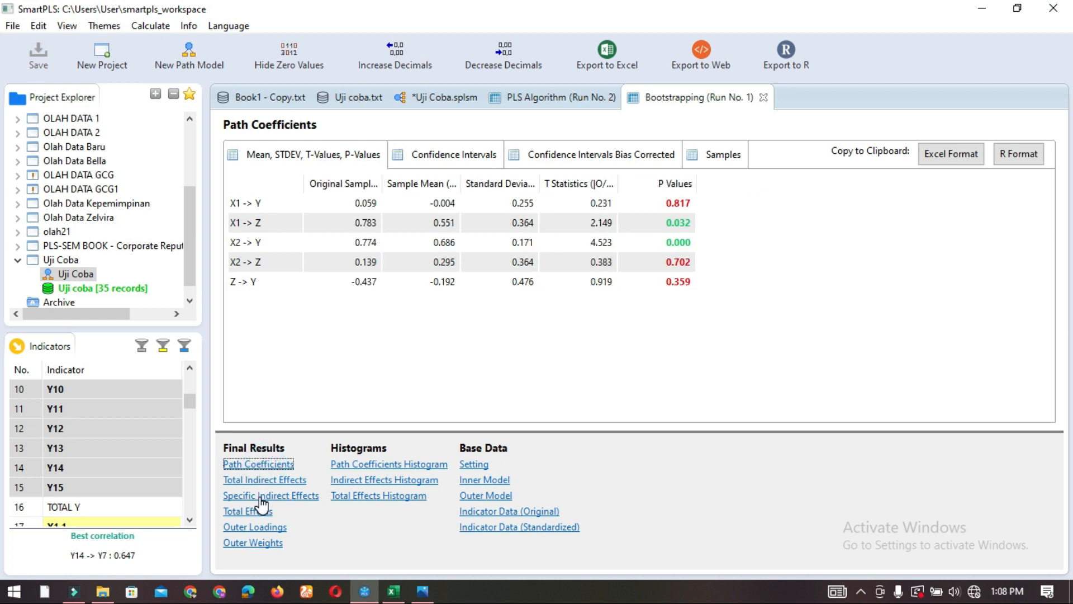
click(261, 496)
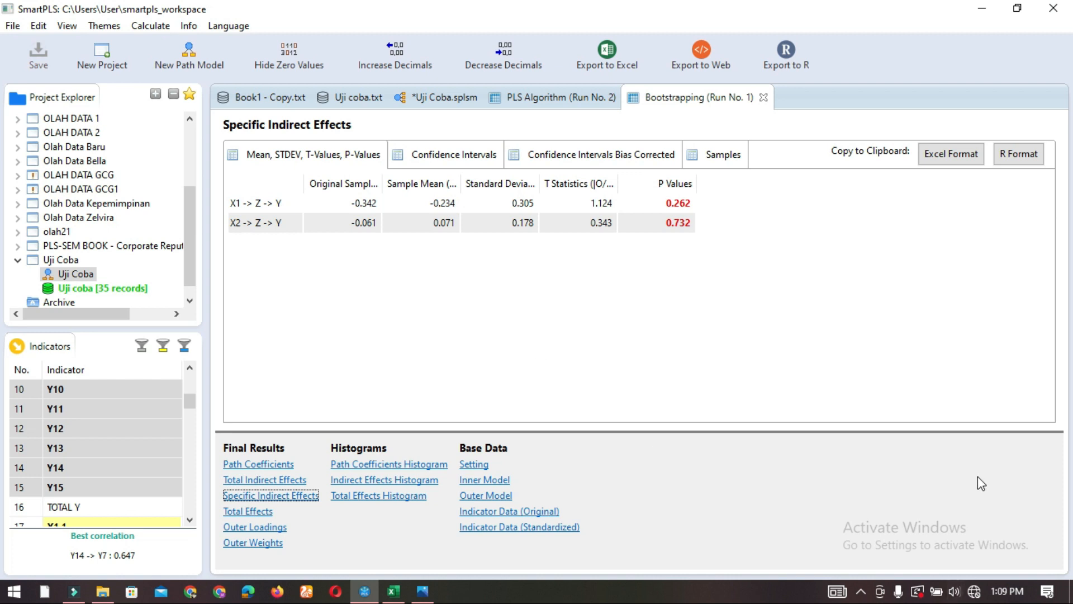
click(861, 594)
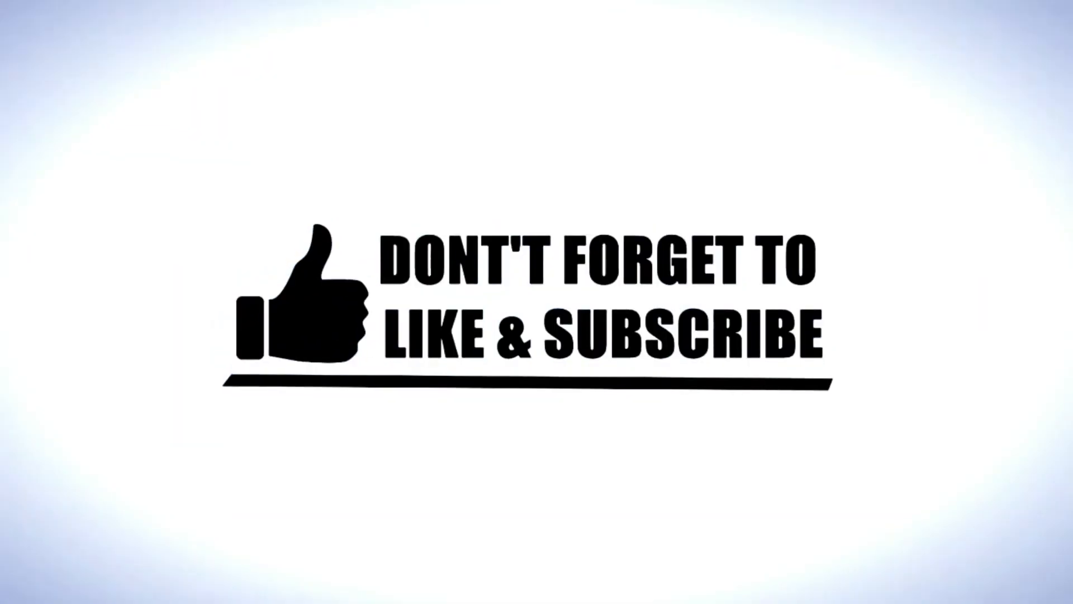